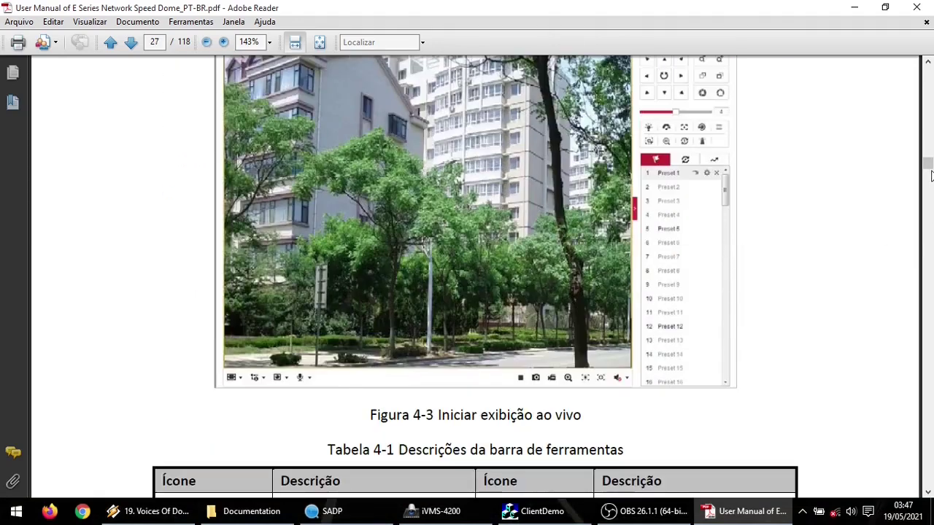
# - Close the speed dome PDF manual and open the SADP folder under Application Software on the CD
pyautogui.moveTo(930, 175); pyautogui.dragTo(930, 199)
pyautogui.click(917, 7)
pyautogui.click(66, 44)
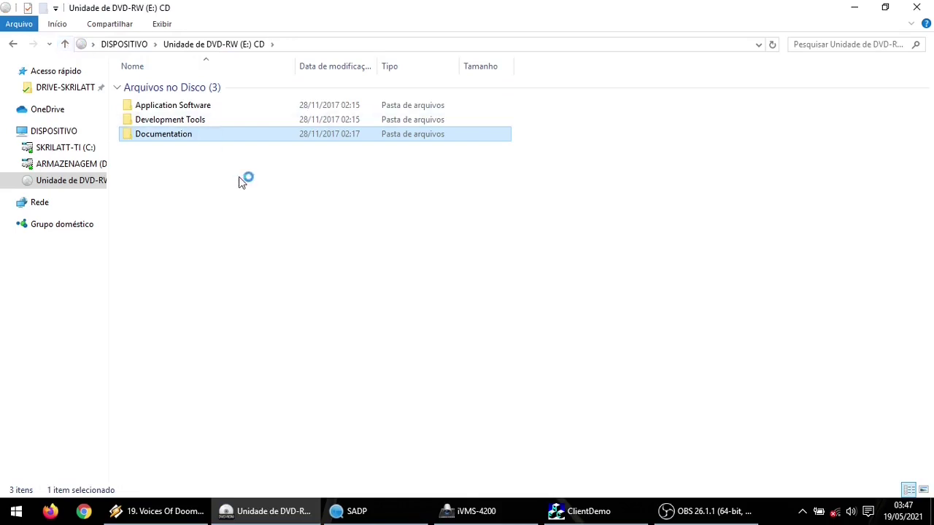
pyautogui.doubleClick(202, 105)
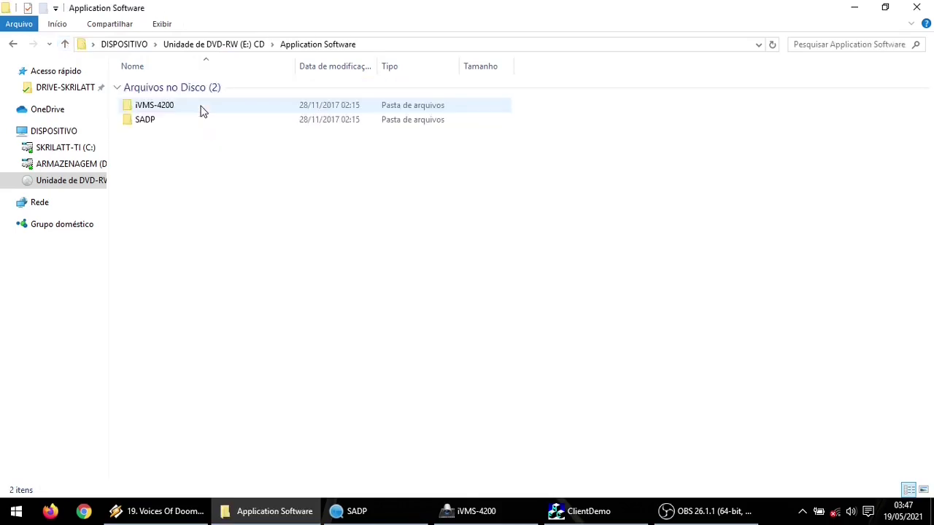
pyautogui.click(153, 122)
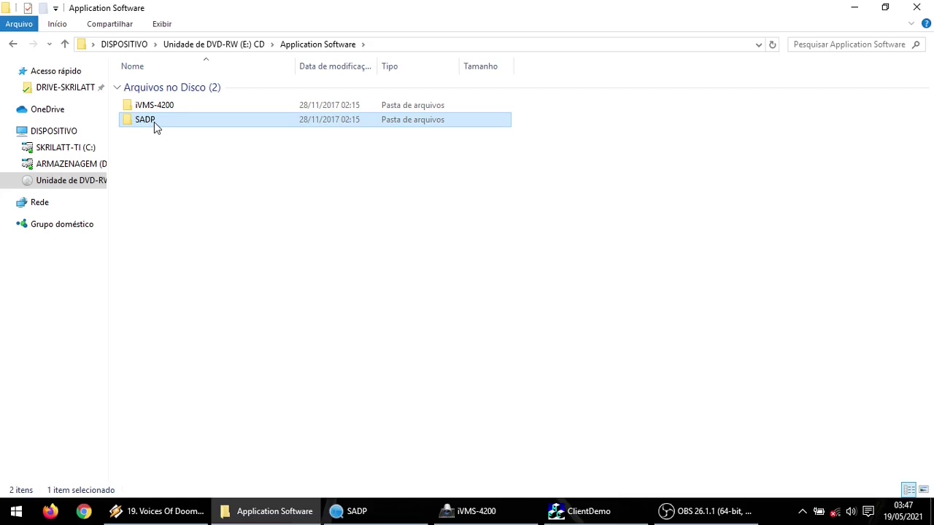
pyautogui.doubleClick(154, 122)
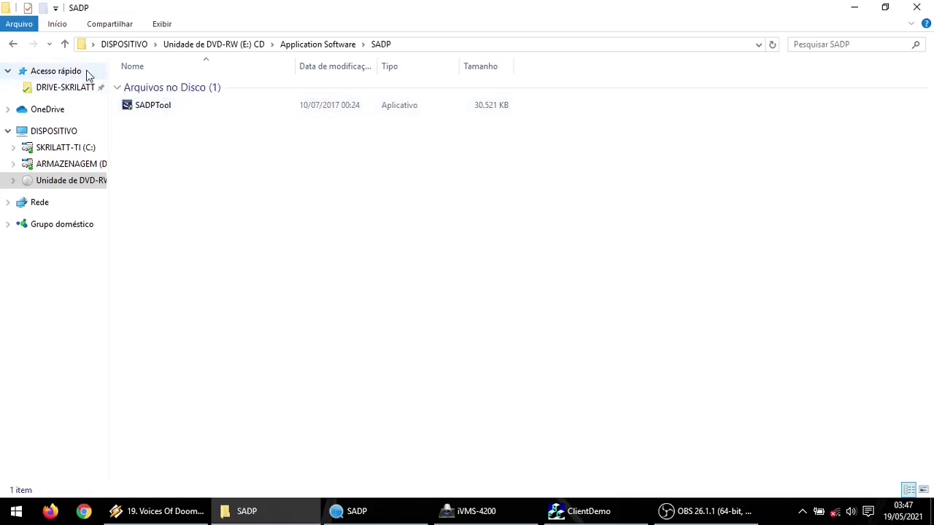
# - Return to the Application Software folder and switch to SADP to view its online devices list
pyautogui.click(65, 46)
pyautogui.click(380, 511)
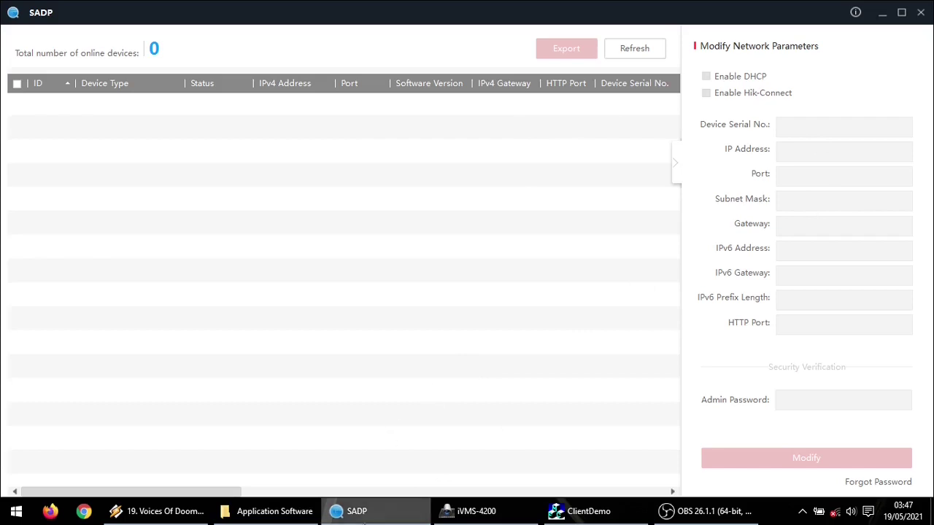
pyautogui.moveTo(372, 514)
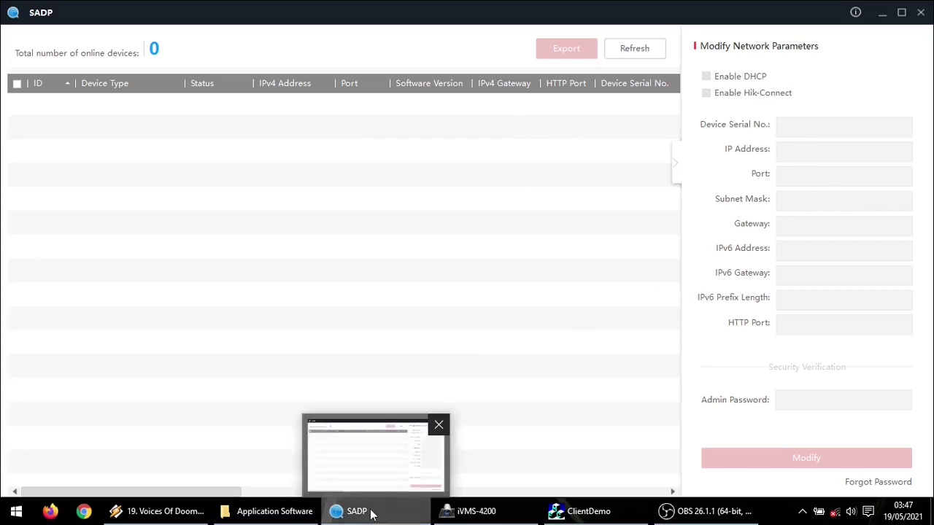
# - Select the iVMS-4200 folder in Application Software and switch to the iVMS-4200 client
pyautogui.click(285, 513)
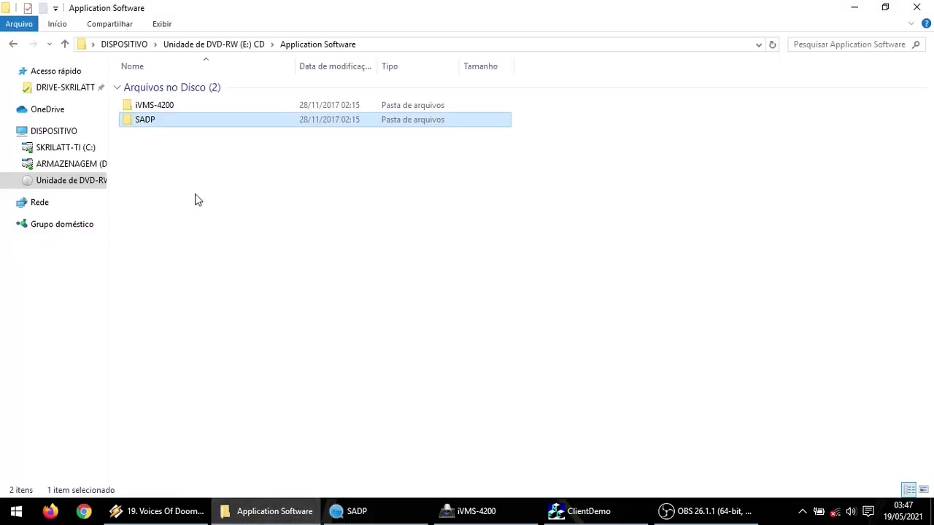
pyautogui.click(167, 107)
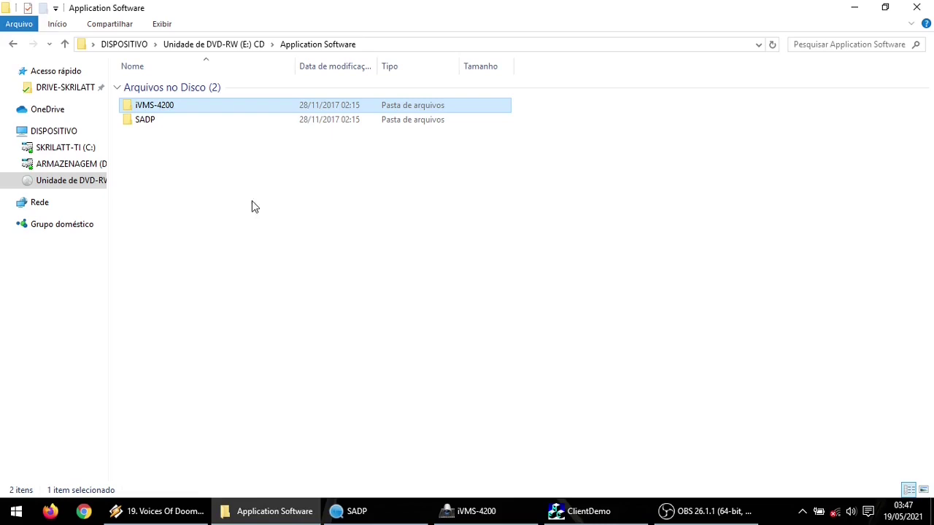
pyautogui.click(473, 510)
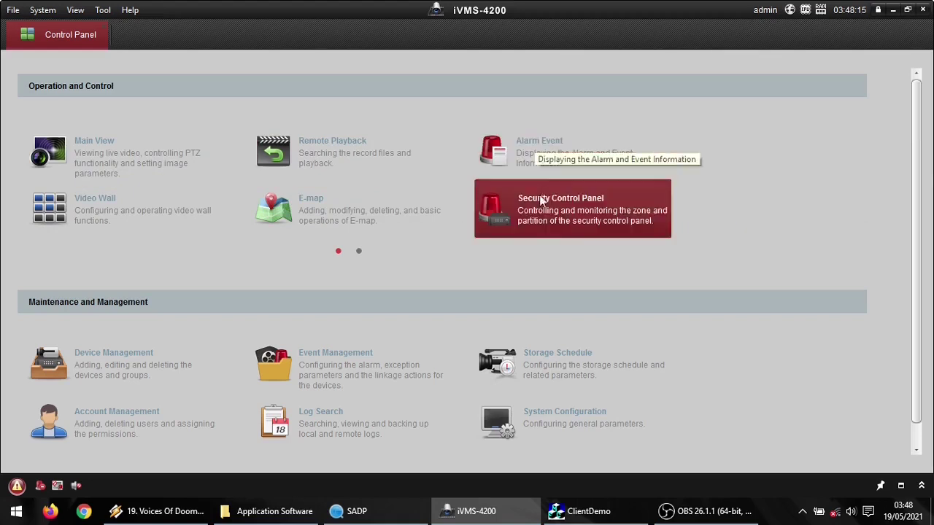
# - Look over the Video Wall and the four-pane Main View modules, closing each one after viewing
pyautogui.click(111, 210)
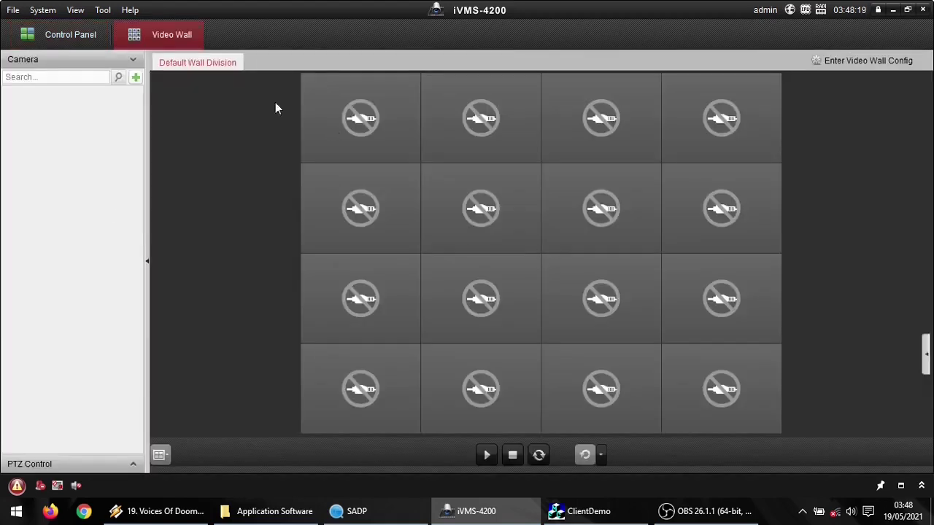
pyautogui.click(202, 26)
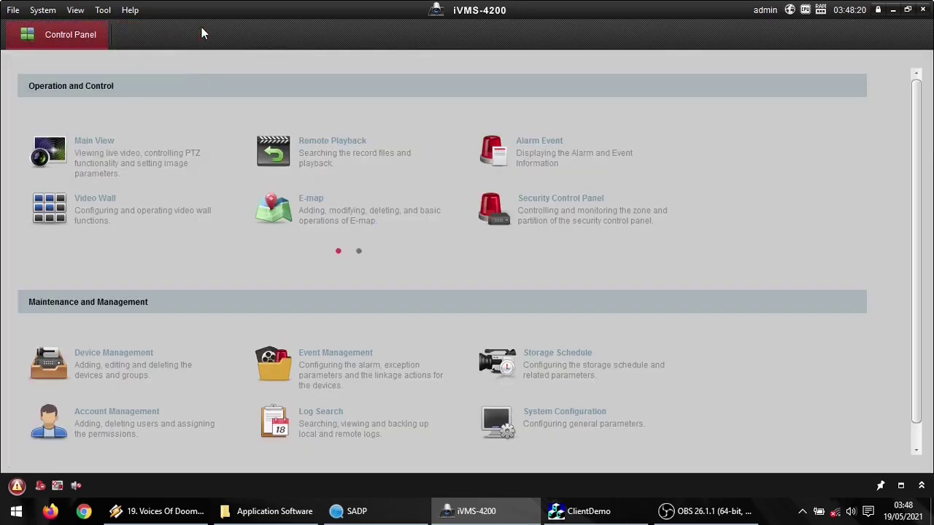
pyautogui.click(104, 159)
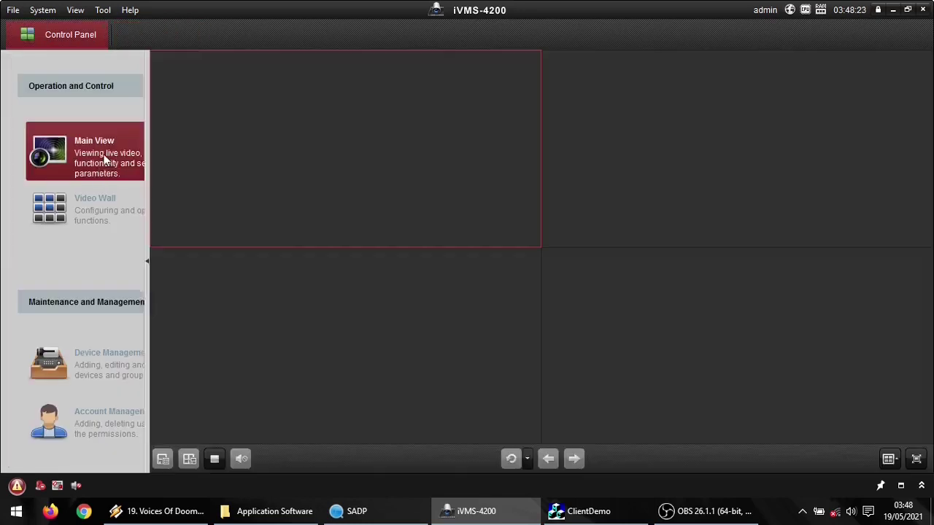
pyautogui.click(684, 191)
pyautogui.click(489, 321)
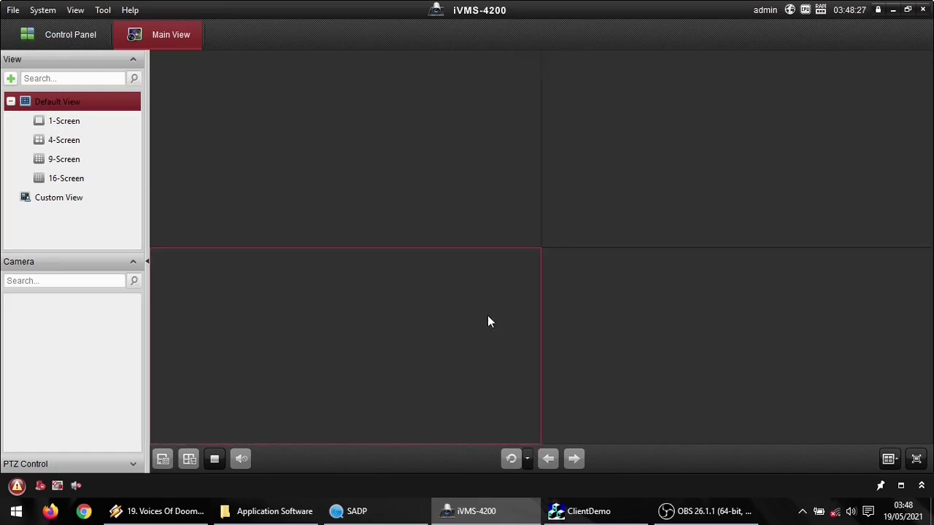
pyautogui.click(634, 319)
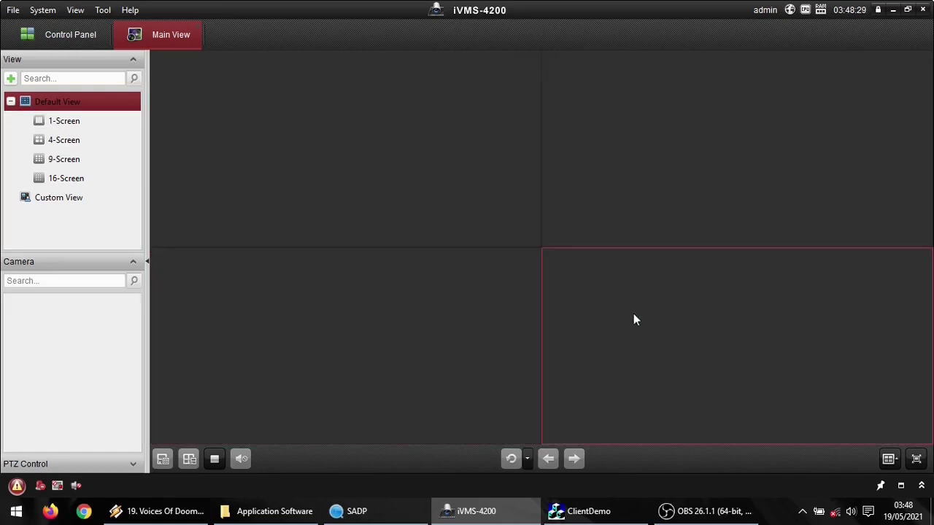
pyautogui.click(198, 28)
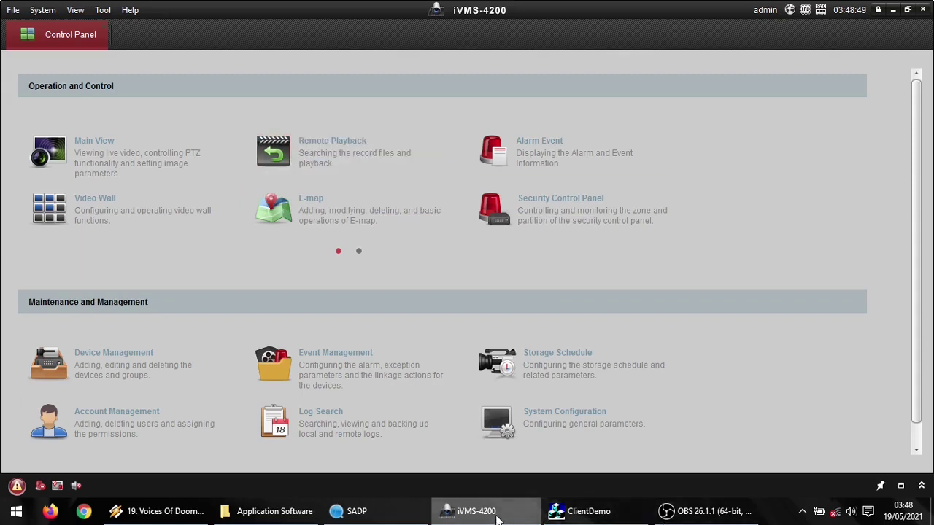
# - Switch back to File Explorer and open the Development Tools folder on the CD
pyautogui.click(312, 508)
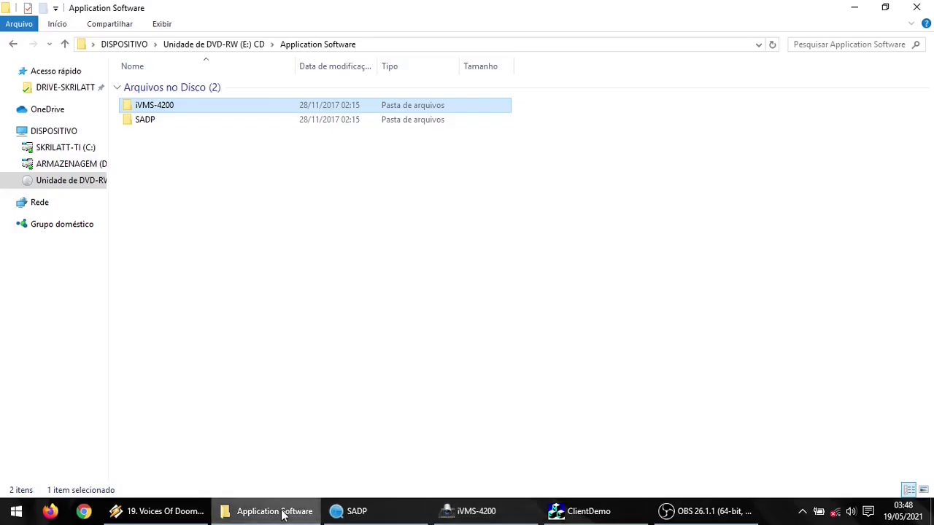
pyautogui.click(64, 45)
pyautogui.doubleClick(169, 121)
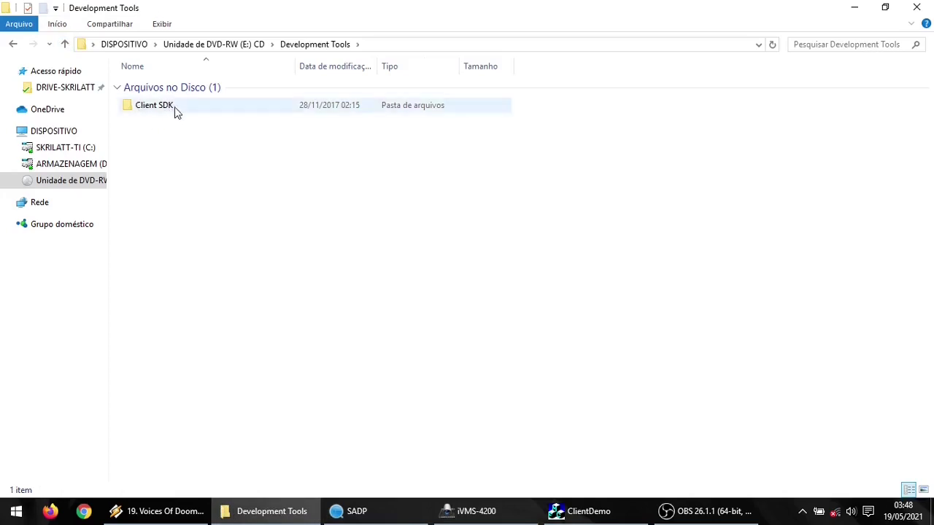
# - Switch to ClientDemo, select device 10.17.132.34, look over the four video panes, and minimize the program
pyautogui.click(584, 519)
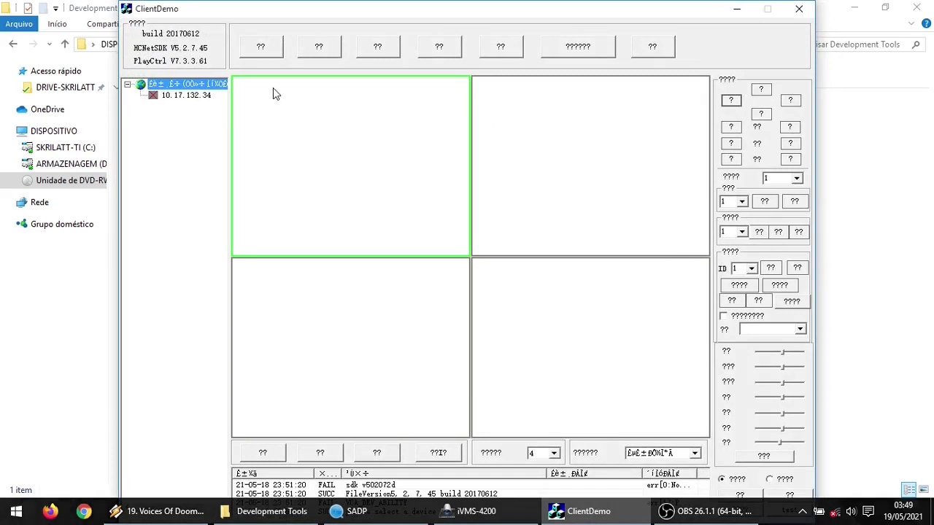
pyautogui.click(164, 97)
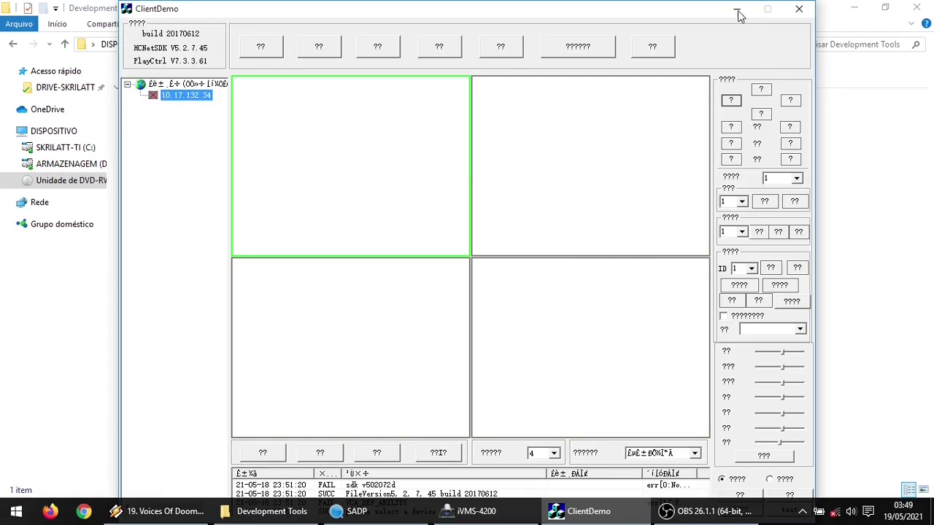
pyautogui.click(528, 300)
pyautogui.click(500, 296)
pyautogui.click(488, 211)
pyautogui.click(423, 319)
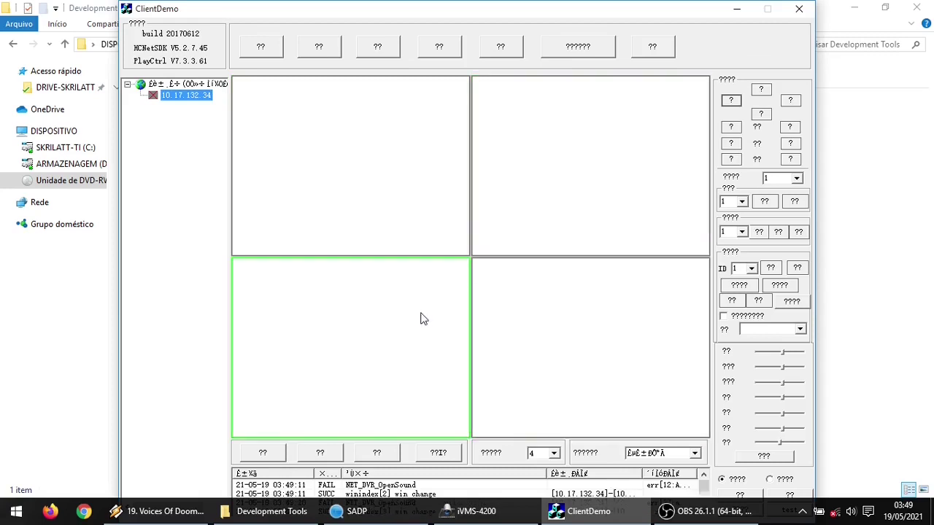
pyautogui.click(434, 213)
pyautogui.click(557, 336)
pyautogui.click(543, 210)
pyautogui.click(434, 297)
pyautogui.click(738, 9)
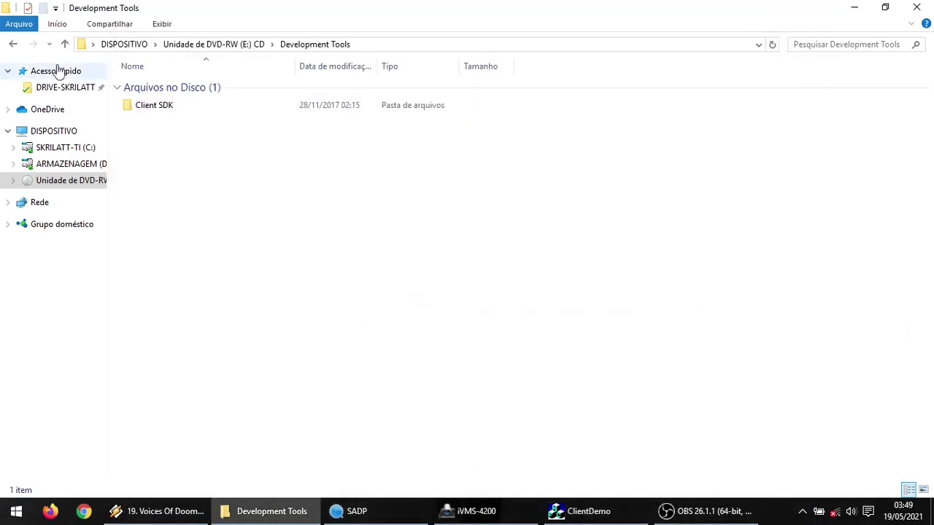
# - Return File Explorer to the CD root and minimize the File Explorer, iVMS-4200 and SADP windows
pyautogui.click(64, 44)
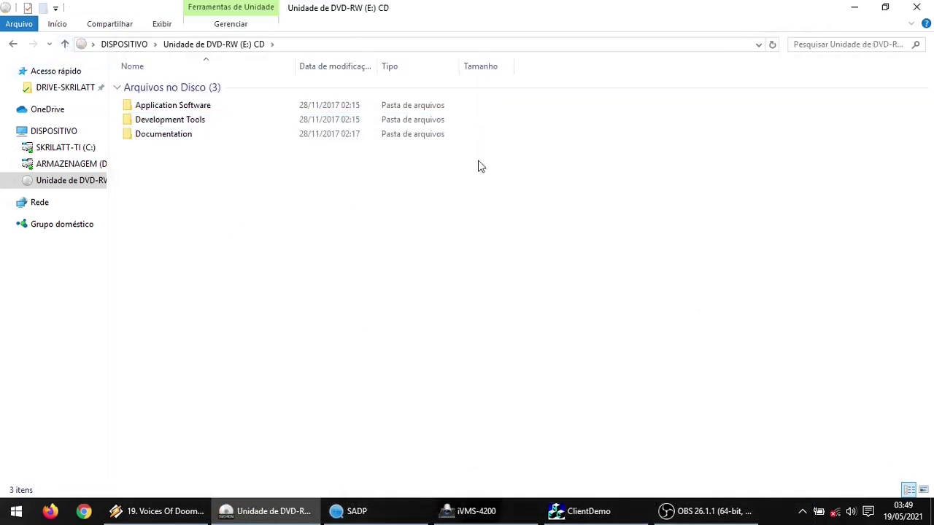
pyautogui.click(867, 8)
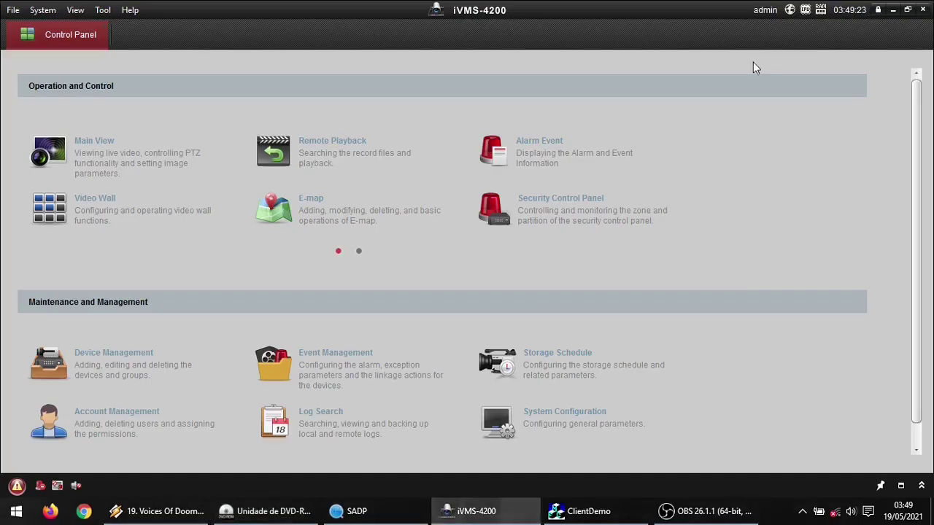
pyautogui.click(894, 10)
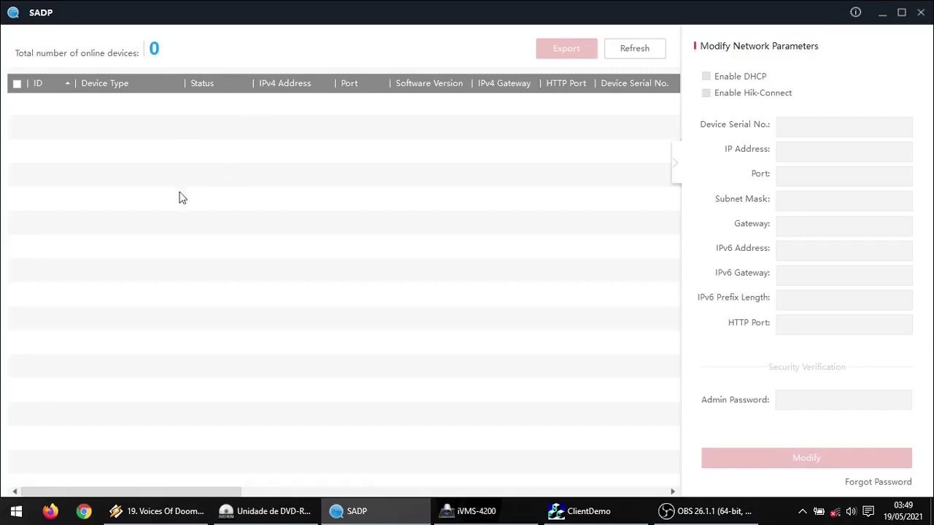
pyautogui.click(882, 13)
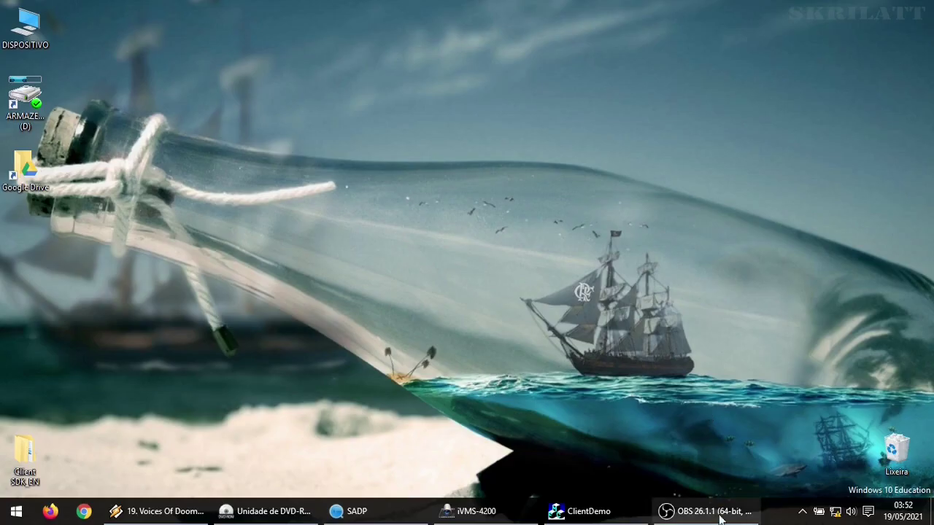
pyautogui.click(715, 511)
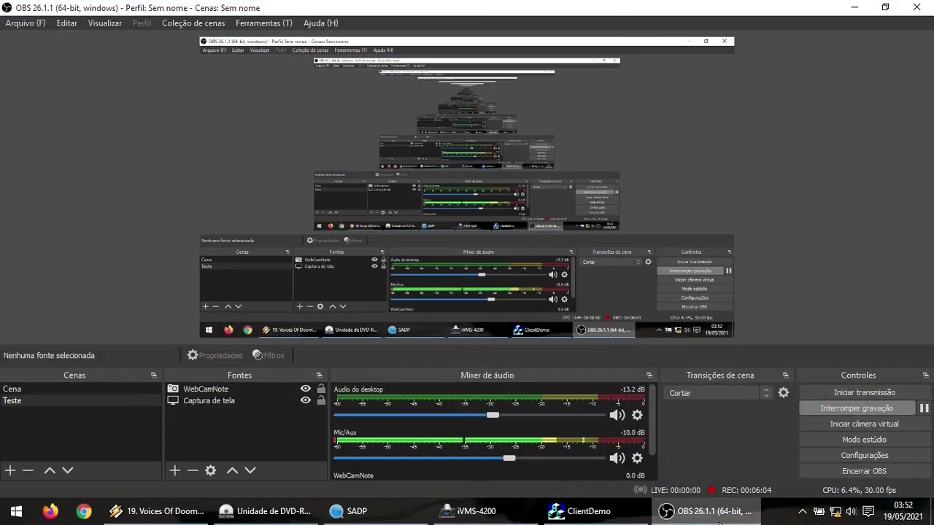
pyautogui.click(715, 510)
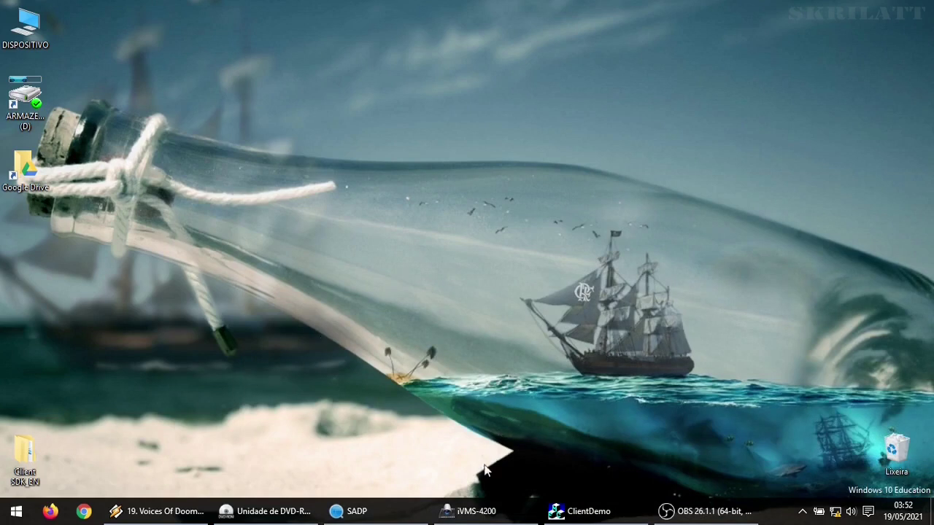
# - Switch to SADP to check the detected camera's status and IP address, and exit the program
pyautogui.click(382, 515)
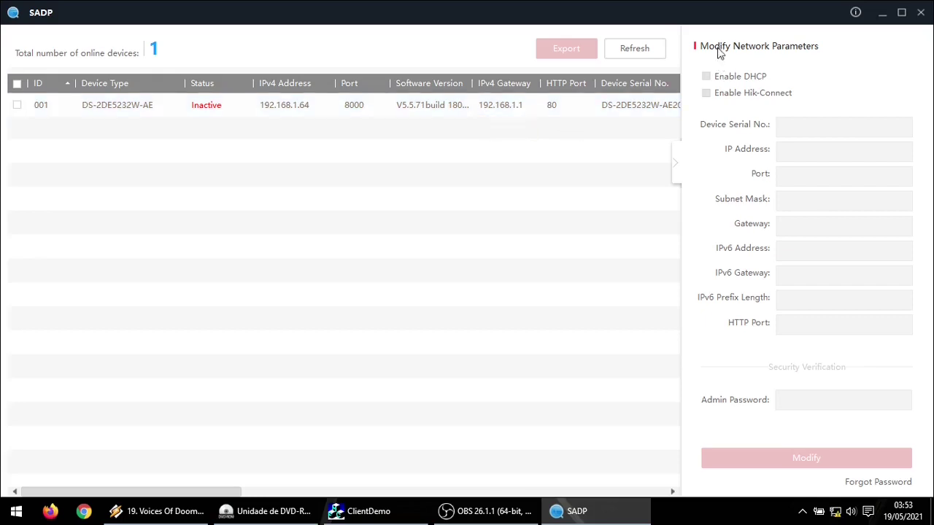
pyautogui.click(919, 13)
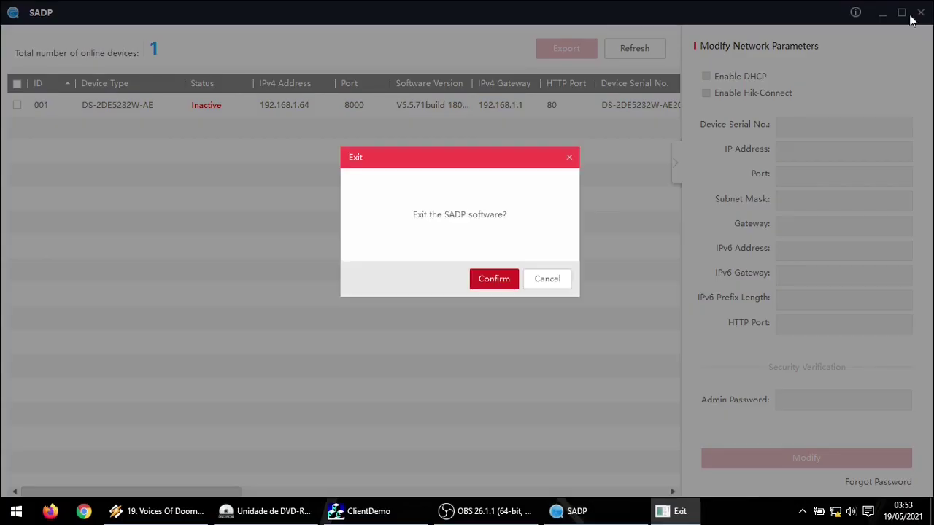
pyautogui.click(494, 279)
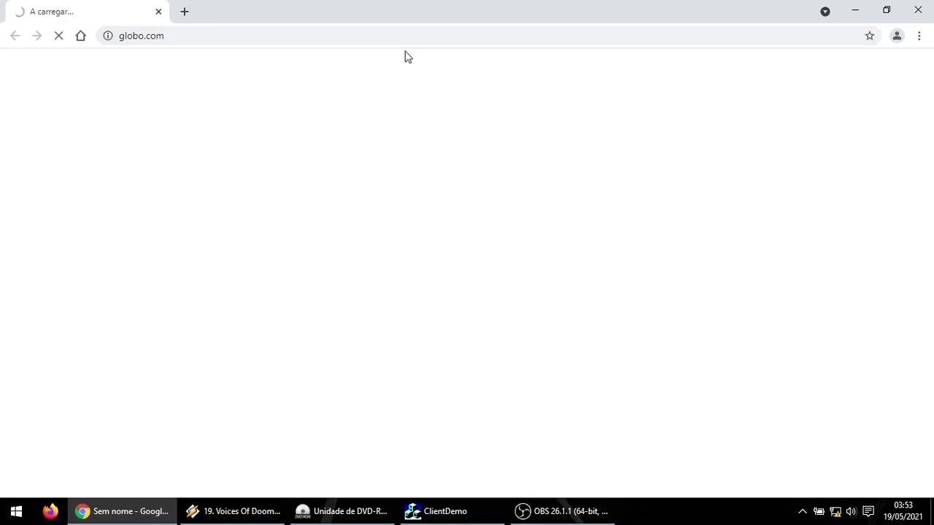
# - Open the camera's web page at 192.168.1.64 in the browser
pyautogui.click(365, 35)
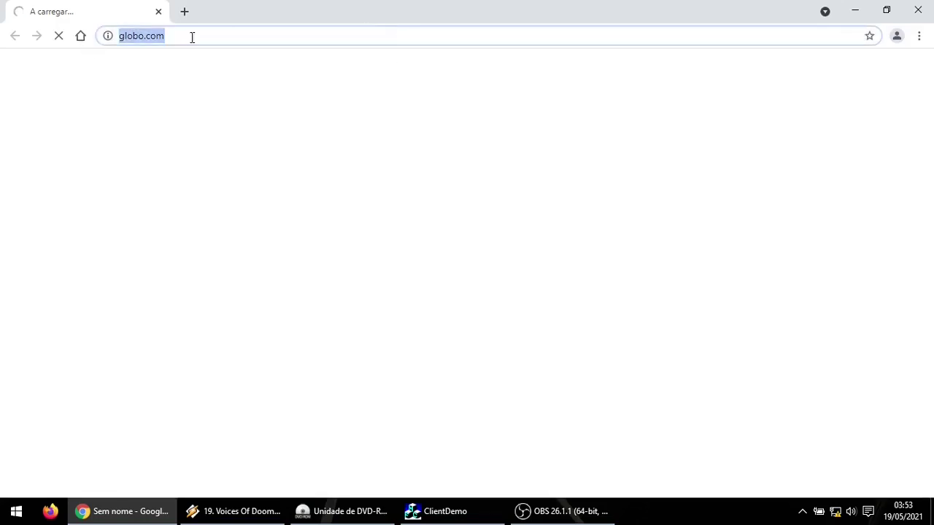
pyautogui.write('19')
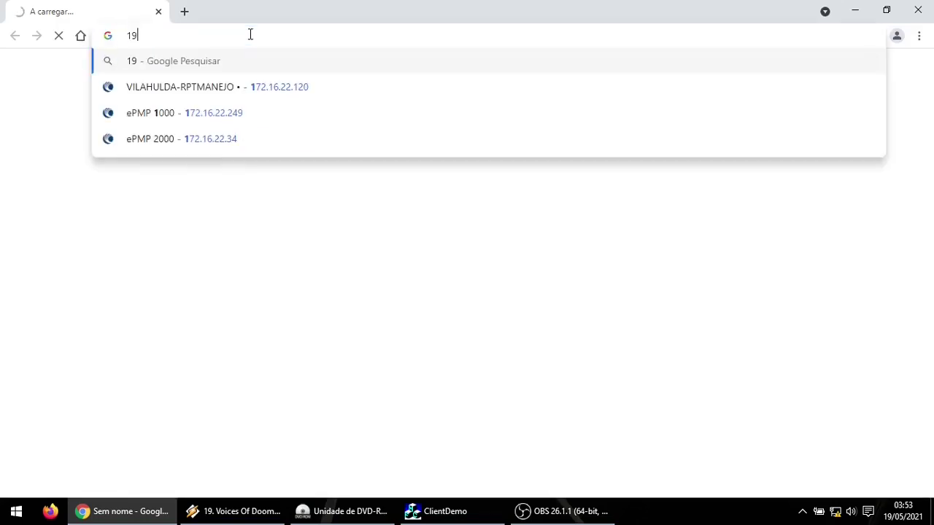
pyautogui.write('2.168.1.64')
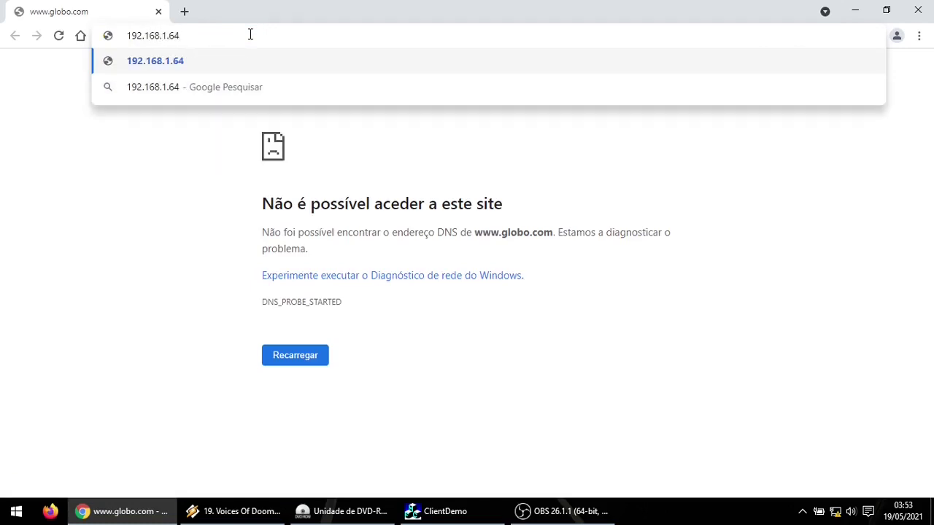
pyautogui.press('Return')
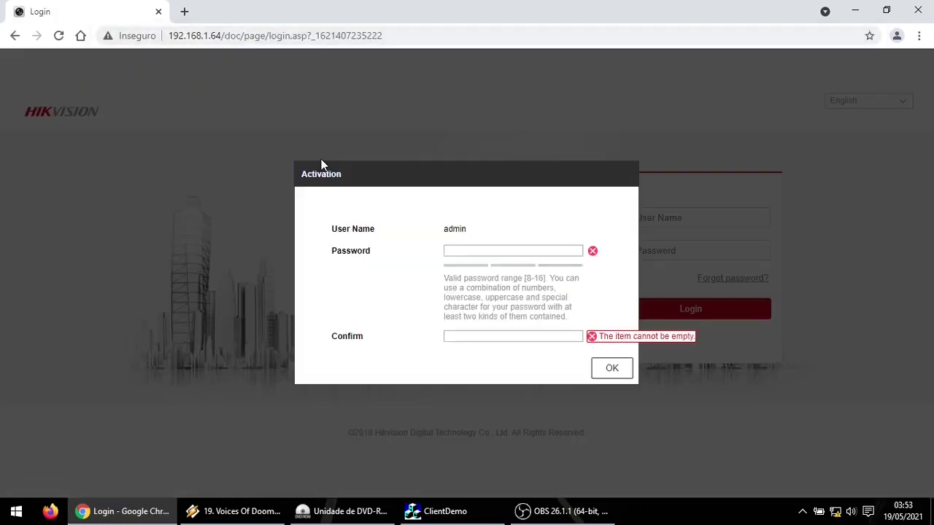
# - Activate the camera by entering and confirming the admin password, and decline saving the password in the browser
pyautogui.click(456, 250)
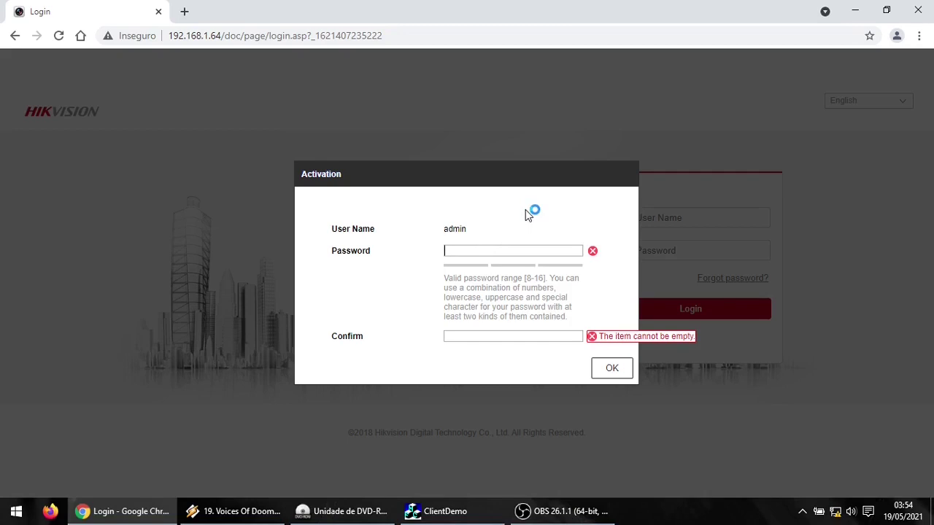
pyautogui.hotkey('ctrl', 'v')
pyautogui.press('Tab')
pyautogui.hotkey('ctrl', 'v')
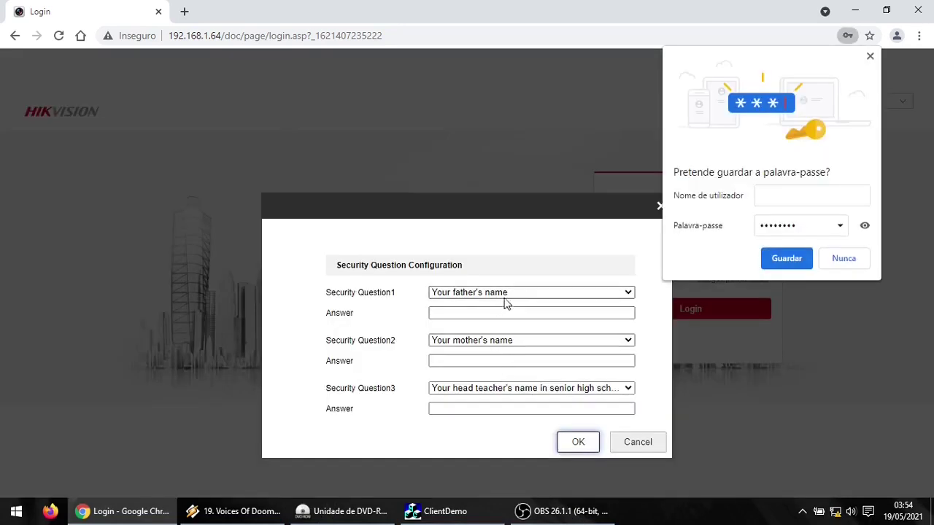
pyautogui.click(846, 261)
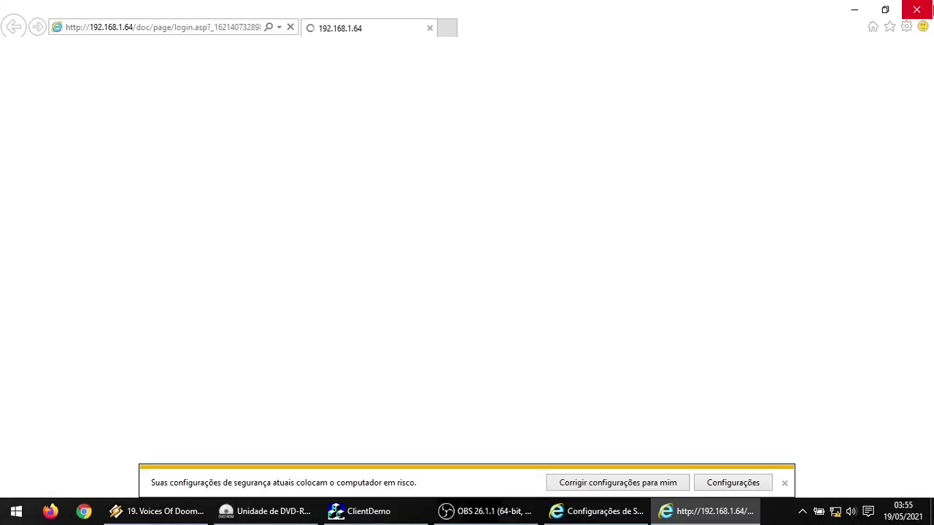
# - In Internet Explorer, log in to the camera as admin with the account password, dismissing the security notifications
pyautogui.click(784, 483)
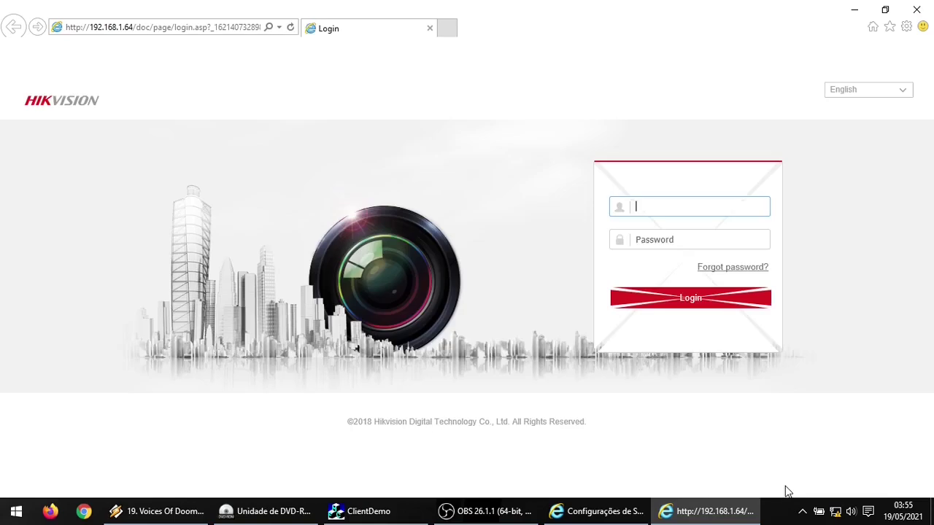
pyautogui.write('admin')
pyautogui.click(701, 246)
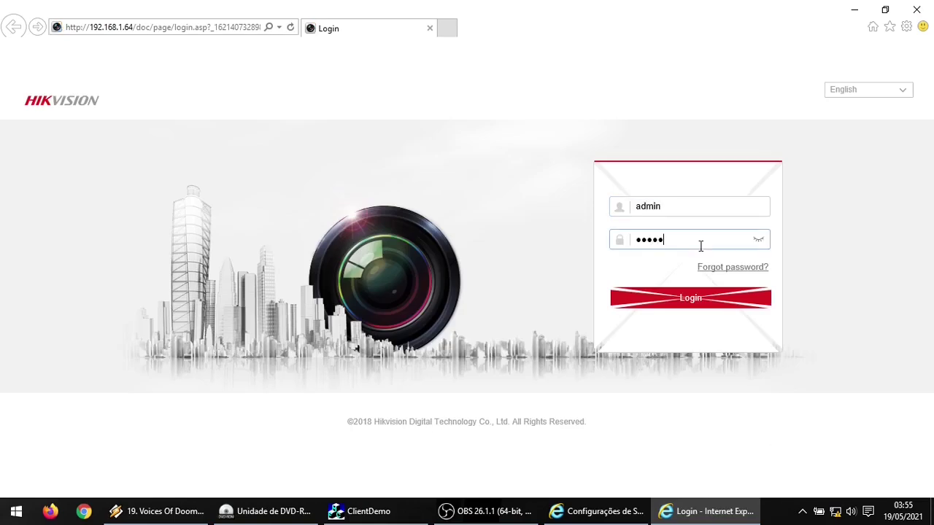
pyautogui.click(684, 303)
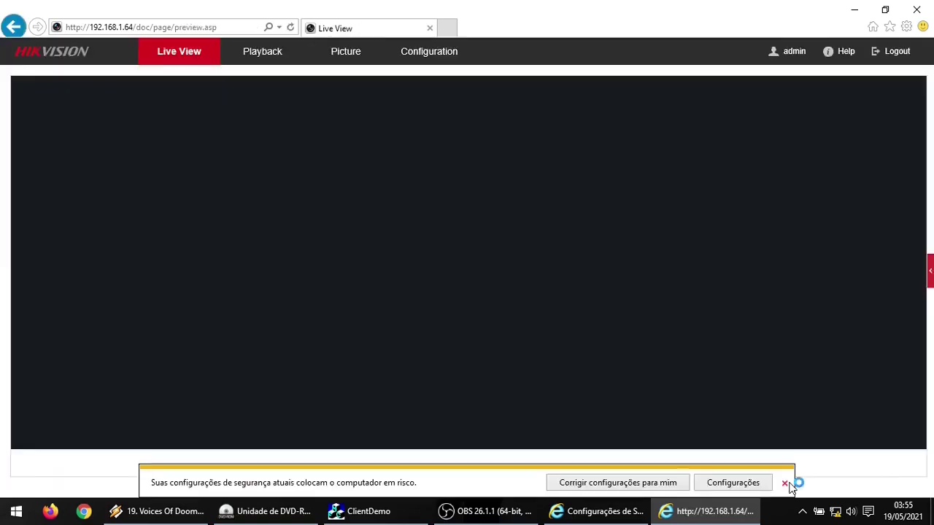
pyautogui.click(784, 483)
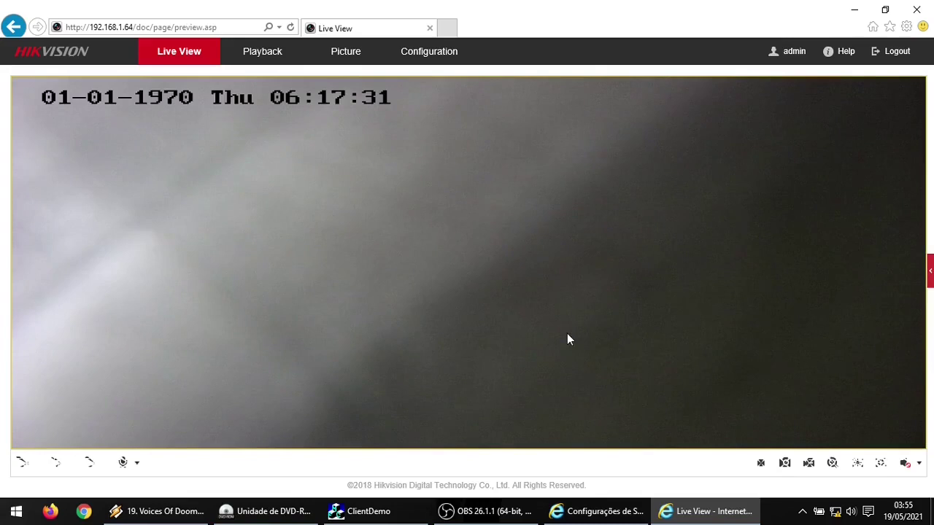
# - Expand the PTZ controls beside the live view, zoom the camera out and pan it left
pyautogui.click(929, 276)
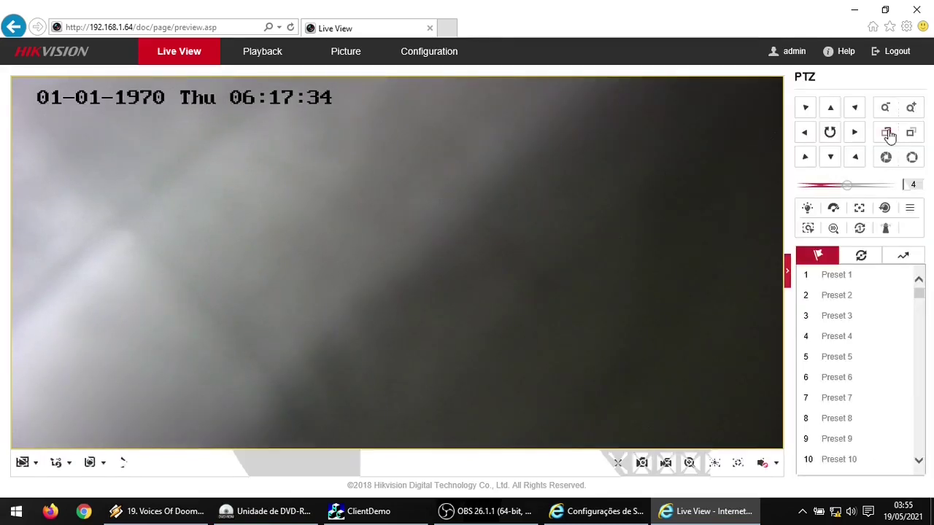
pyautogui.click(885, 111)
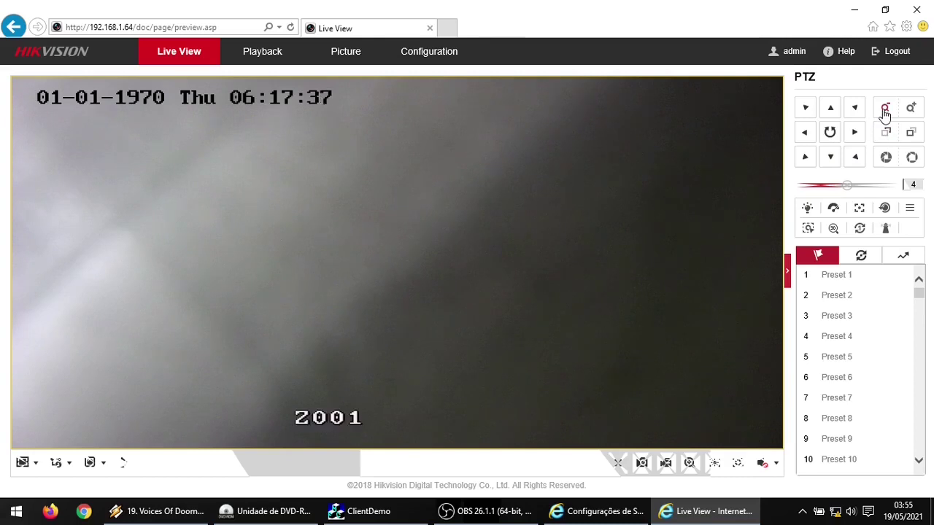
pyautogui.click(812, 134)
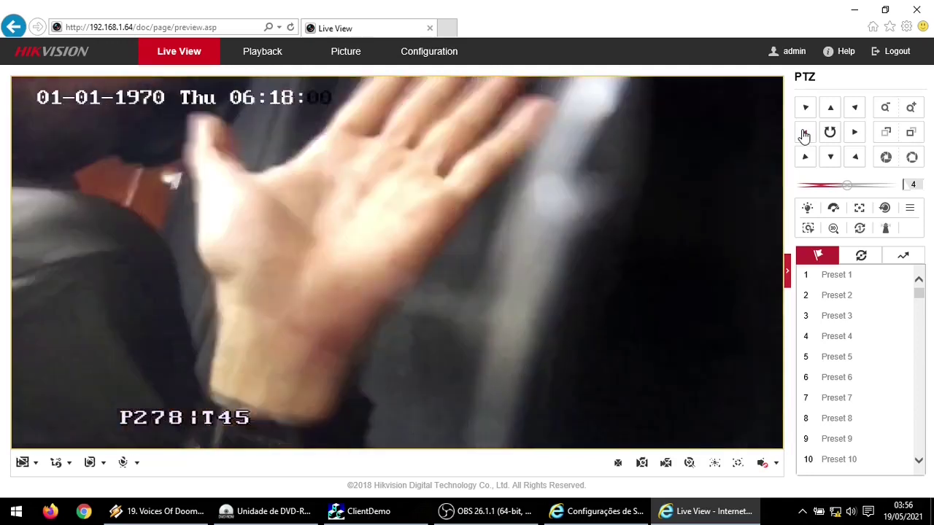
# - Replace the device name in the basic system information with a name beginning with "SPEE"
pyautogui.moveTo(291, 110); pyautogui.dragTo(353, 110)
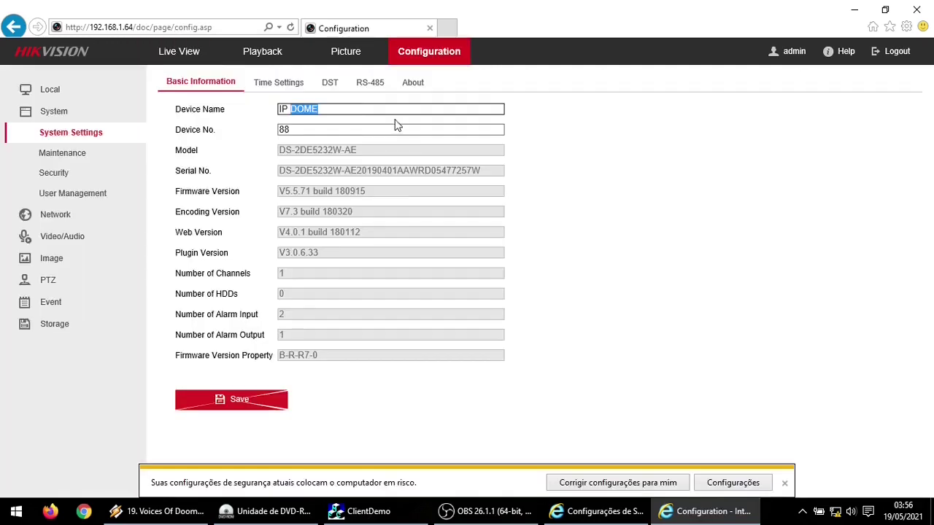
pyautogui.press('BackSpace')
pyautogui.press('BackSpace')
pyautogui.press('BackSpace')
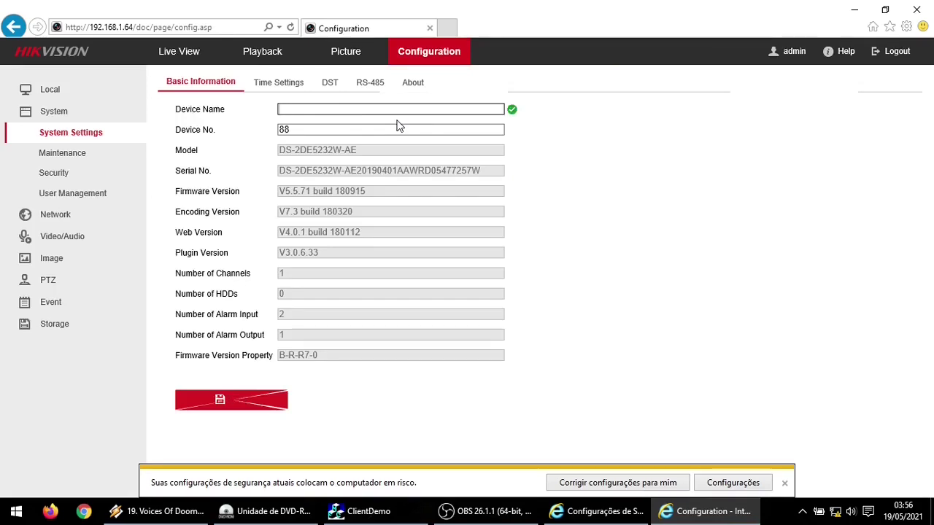
pyautogui.write('SPEE')
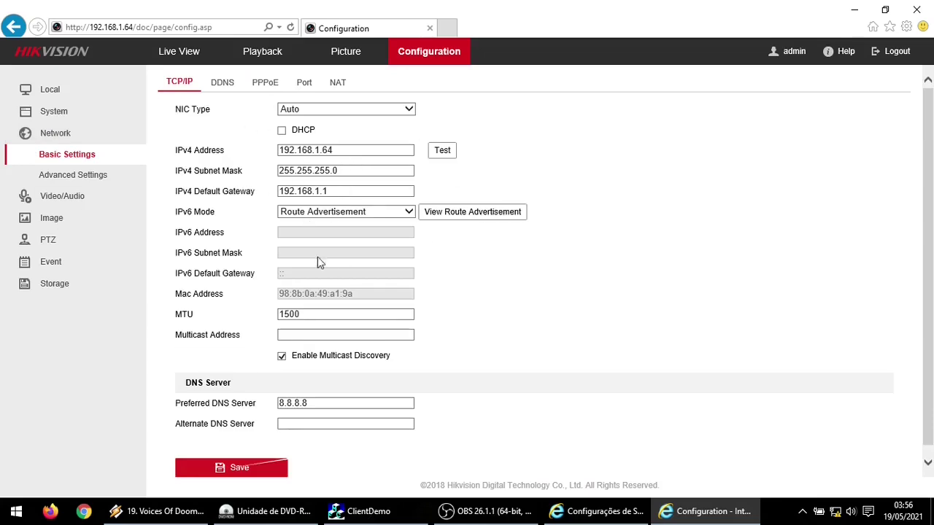
# - Examine the camera's IPv4 address, subnet mask and default gateway in the TCP/IP network settings
pyautogui.click(351, 150)
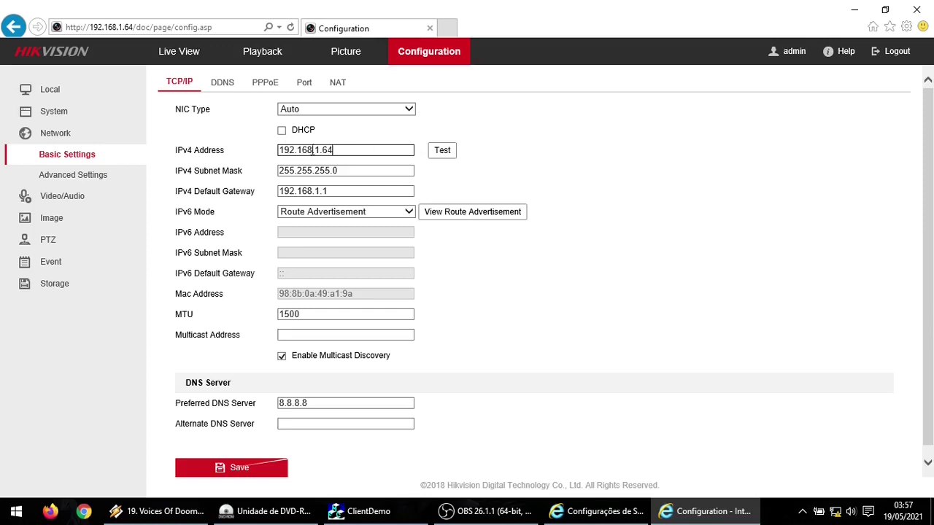
pyautogui.click(270, 155)
pyautogui.click(339, 150)
pyautogui.moveTo(314, 150); pyautogui.dragTo(264, 151)
pyautogui.click(348, 150)
pyautogui.moveTo(348, 151); pyautogui.dragTo(277, 152)
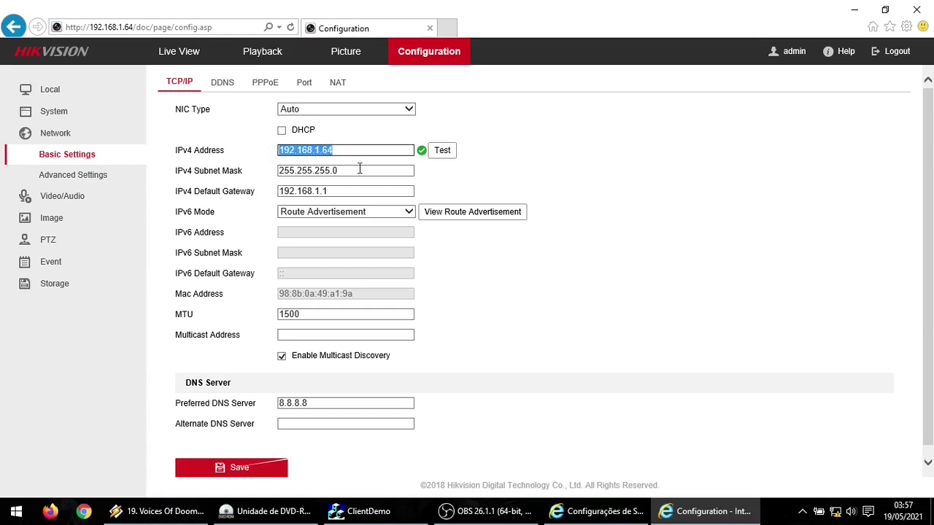
pyautogui.moveTo(353, 188); pyautogui.dragTo(279, 187)
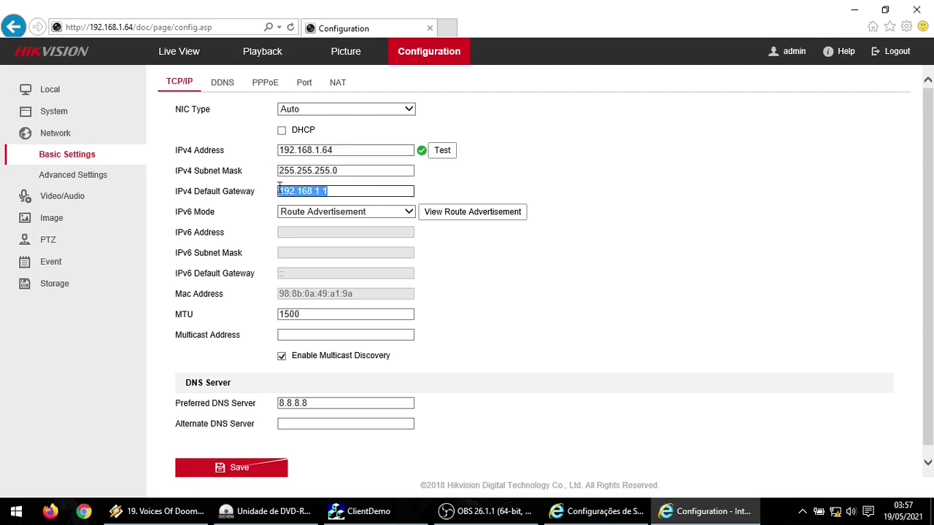
pyautogui.moveTo(360, 170); pyautogui.dragTo(259, 173)
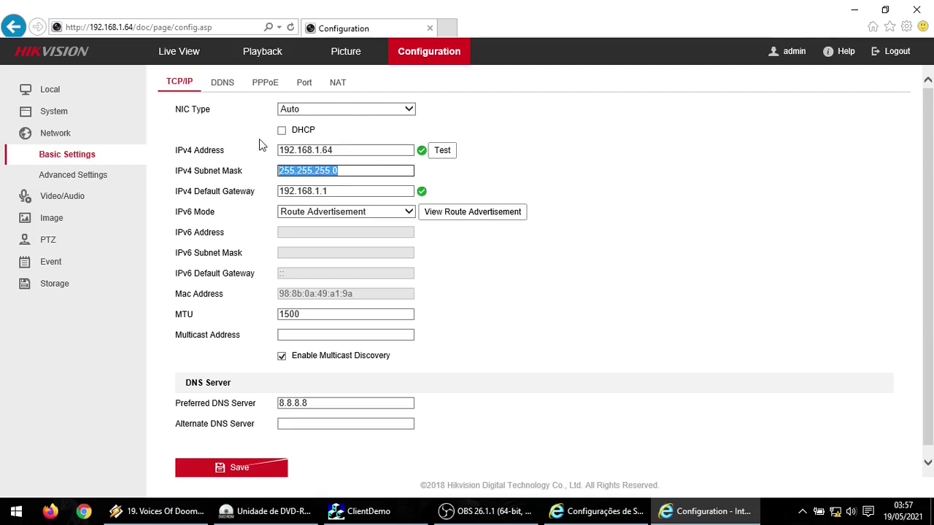
pyautogui.moveTo(350, 150); pyautogui.dragTo(275, 151)
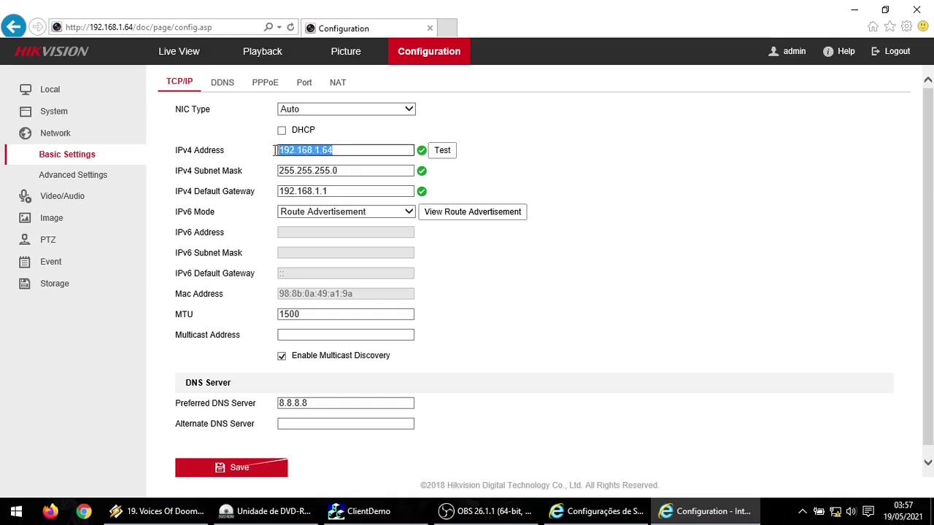
pyautogui.click(238, 142)
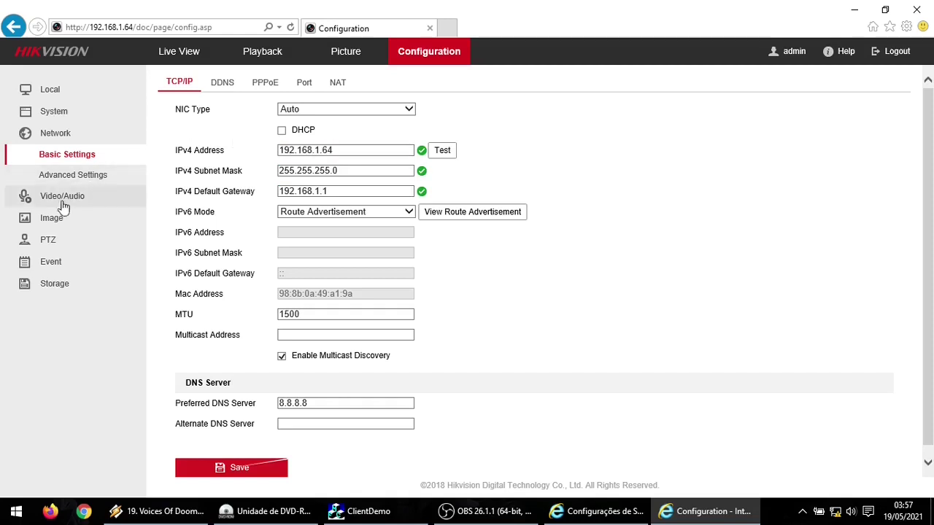
# - Set the date format of the image's on-screen display to YYYY/MM/DD and save the OSD settings
pyautogui.click(51, 219)
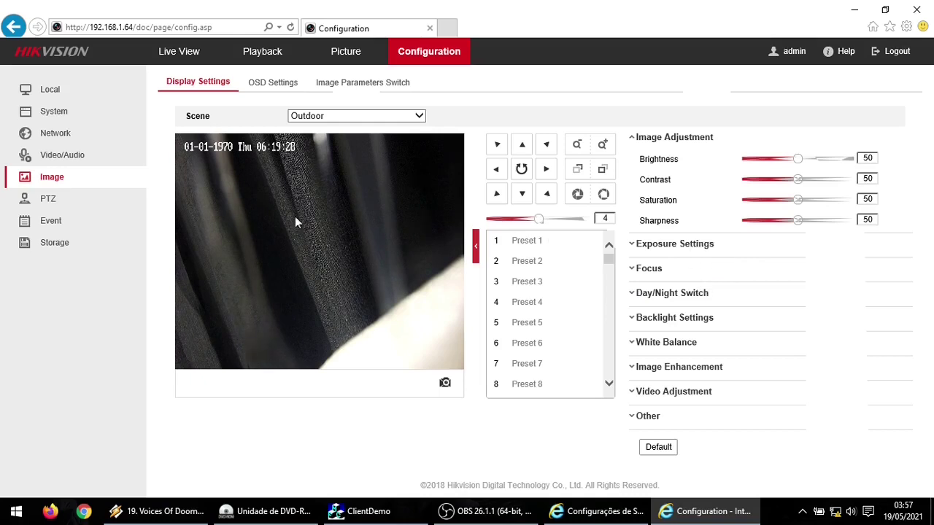
pyautogui.click(282, 83)
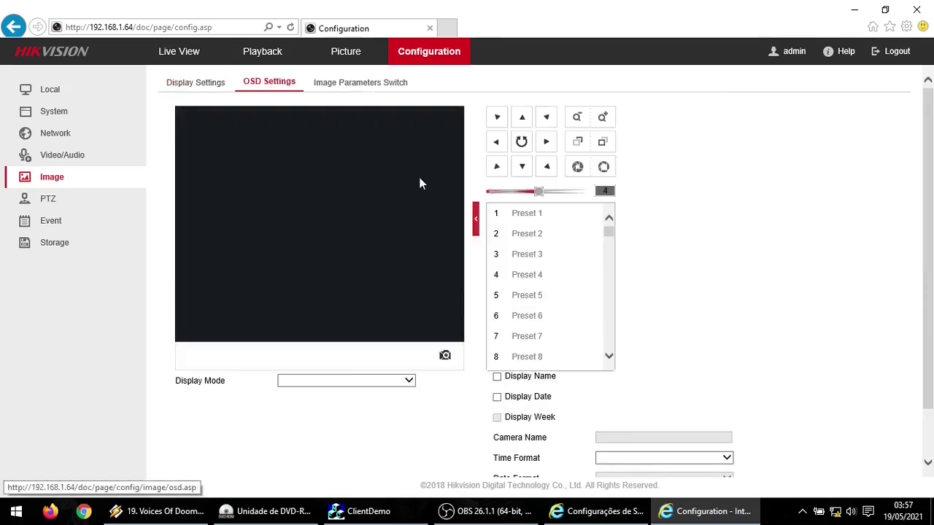
pyautogui.scroll(-2, 525, 361)
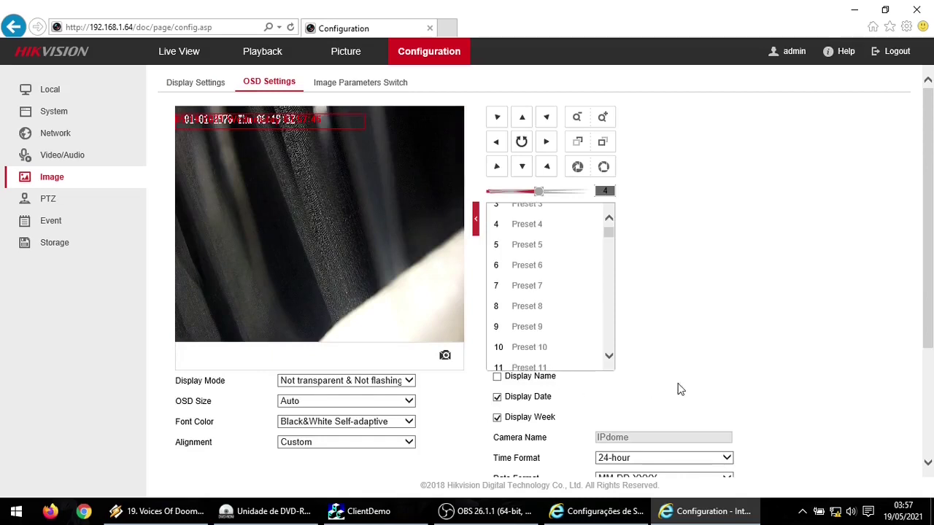
pyautogui.scroll(-1, 675, 389)
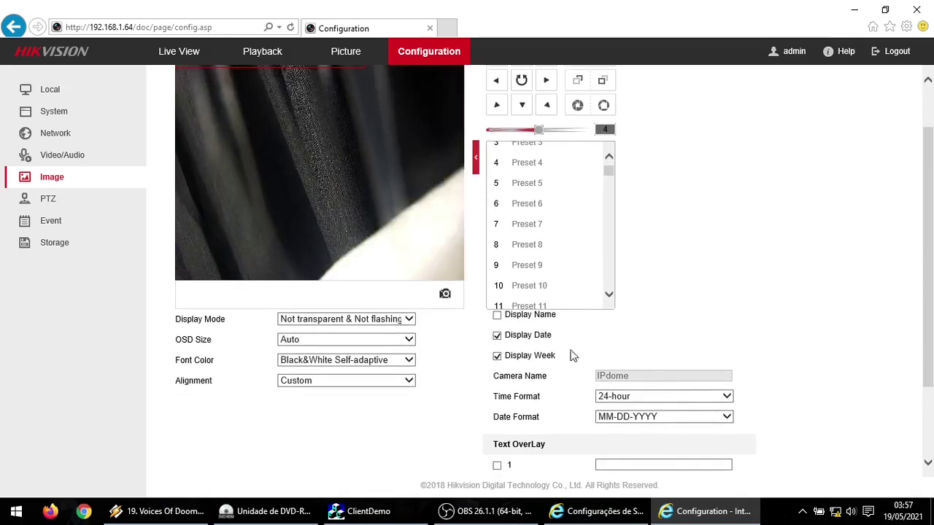
pyautogui.scroll(1, 663, 362)
pyautogui.scroll(-3, 665, 379)
pyautogui.click(624, 314)
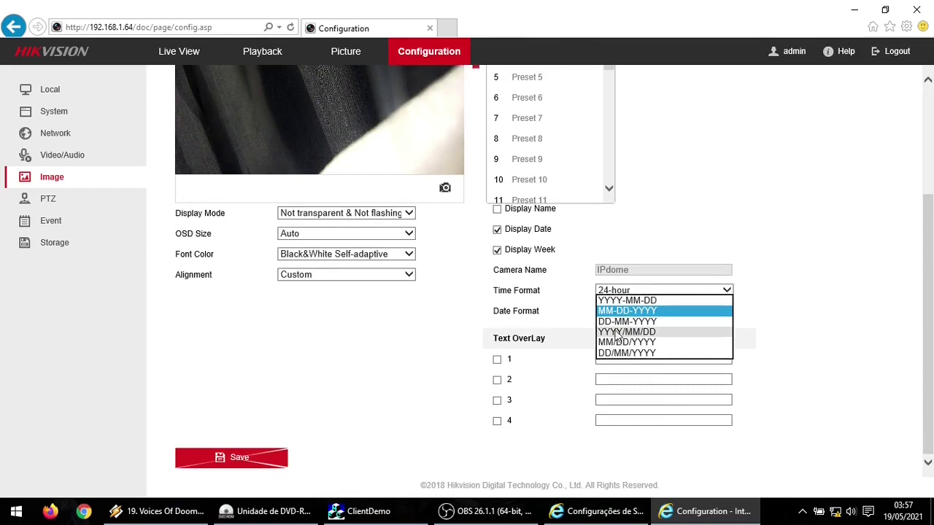
pyautogui.click(654, 332)
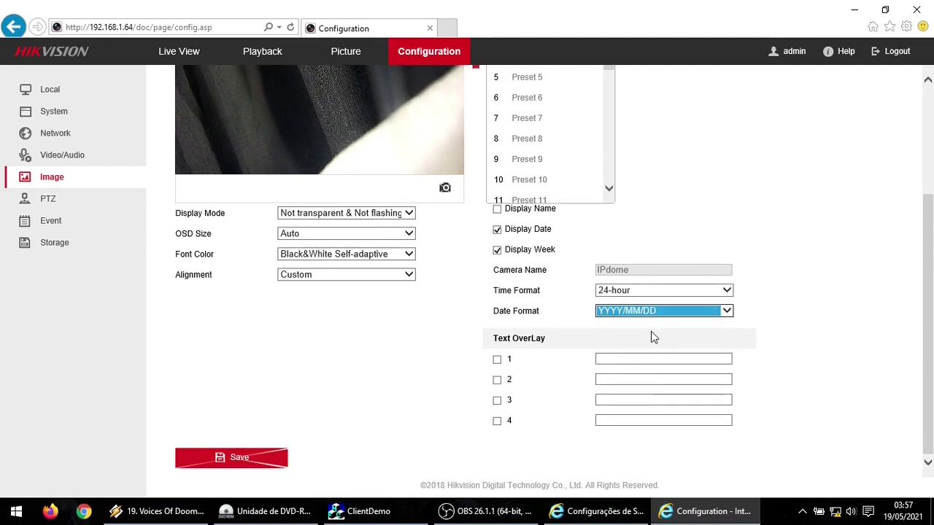
pyautogui.click(270, 471)
pyautogui.scroll(3, 411, 376)
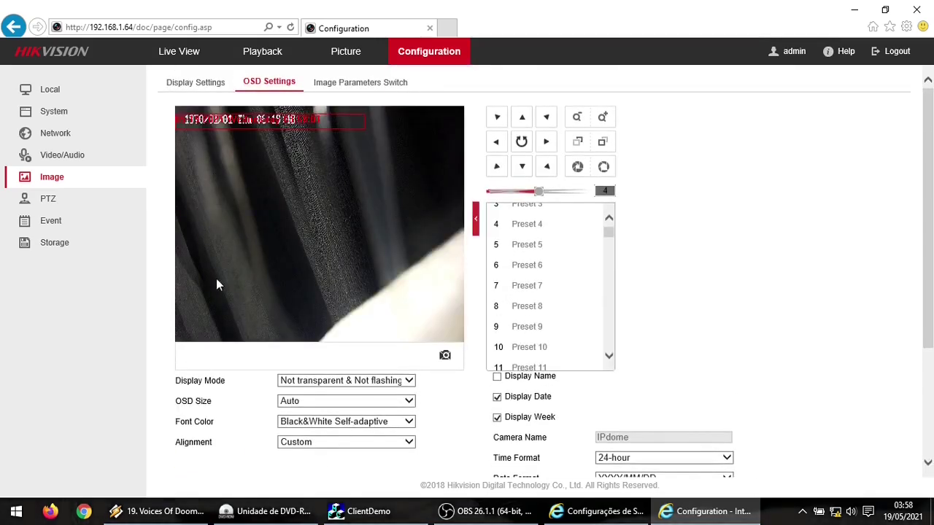
# - Turn off the week and date display in the OSD settings and save the change
pyautogui.click(497, 418)
pyautogui.click(497, 397)
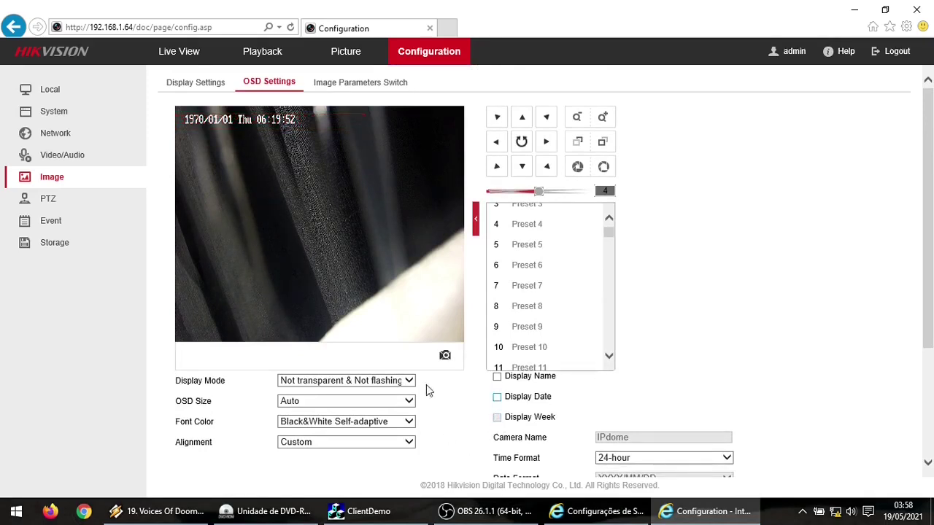
pyautogui.scroll(-3, 382, 375)
pyautogui.click(255, 460)
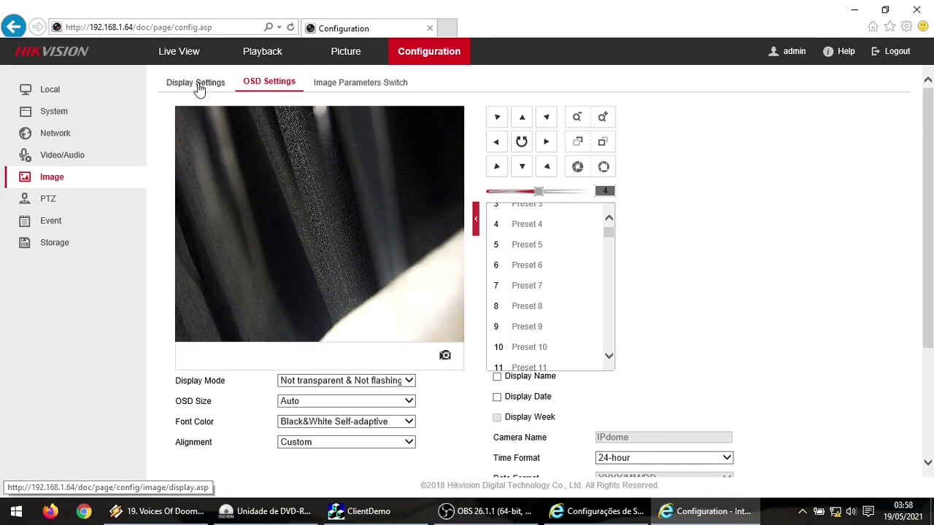
# - Select the time zone (GMT-03:00) Georgetown, Brasilia in the system's time settings
pyautogui.click(51, 117)
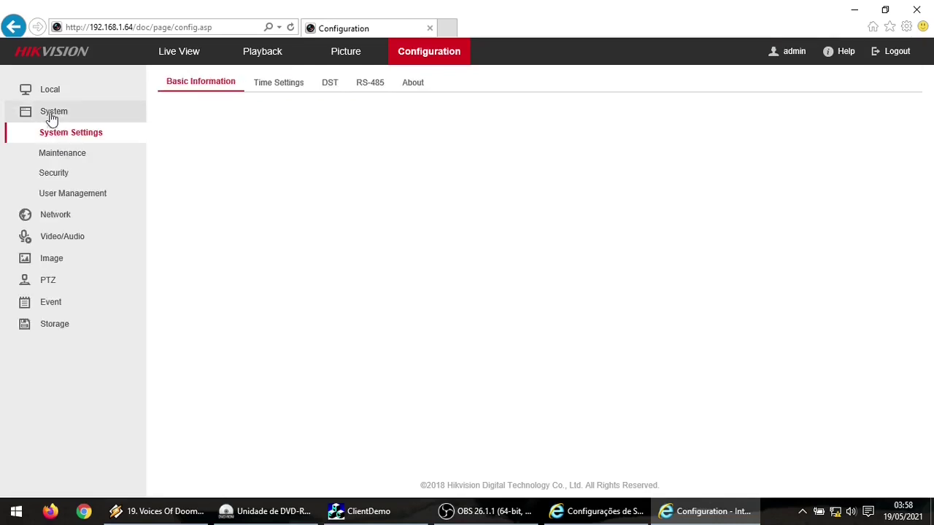
pyautogui.click(270, 85)
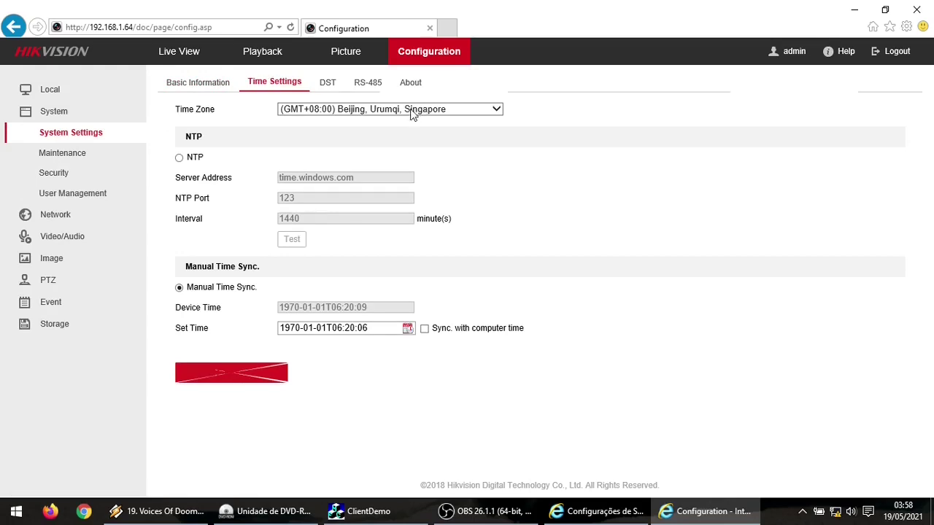
pyautogui.click(413, 113)
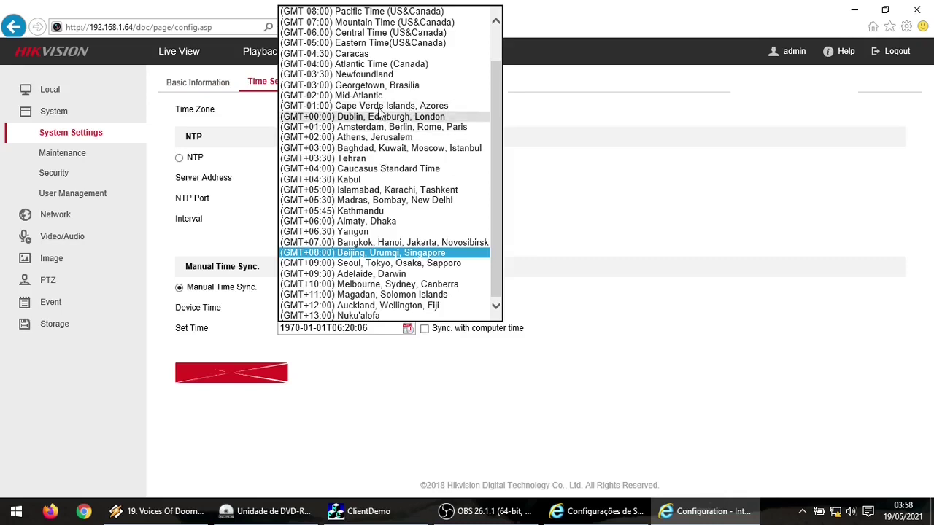
pyautogui.click(376, 85)
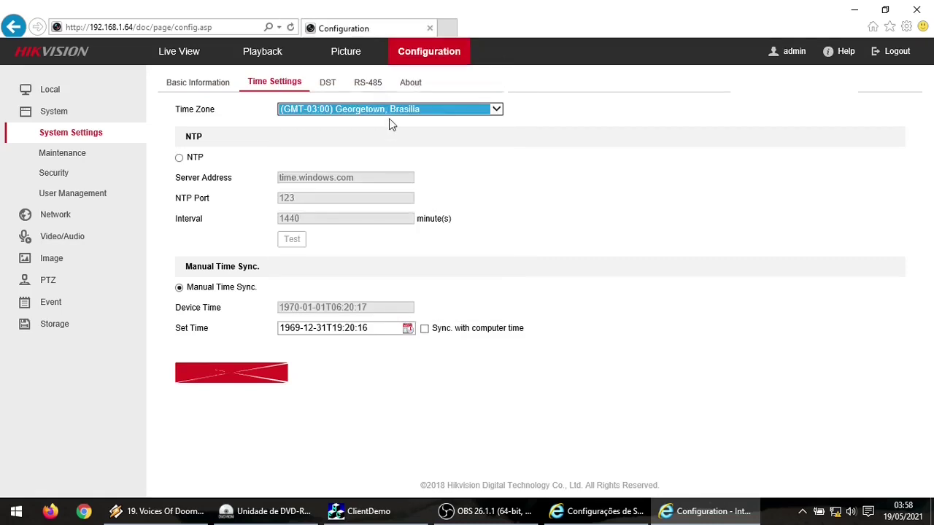
# - Set the resolution of the Main Stream(Normal) to 1280*720P in the video settings
pyautogui.click(58, 173)
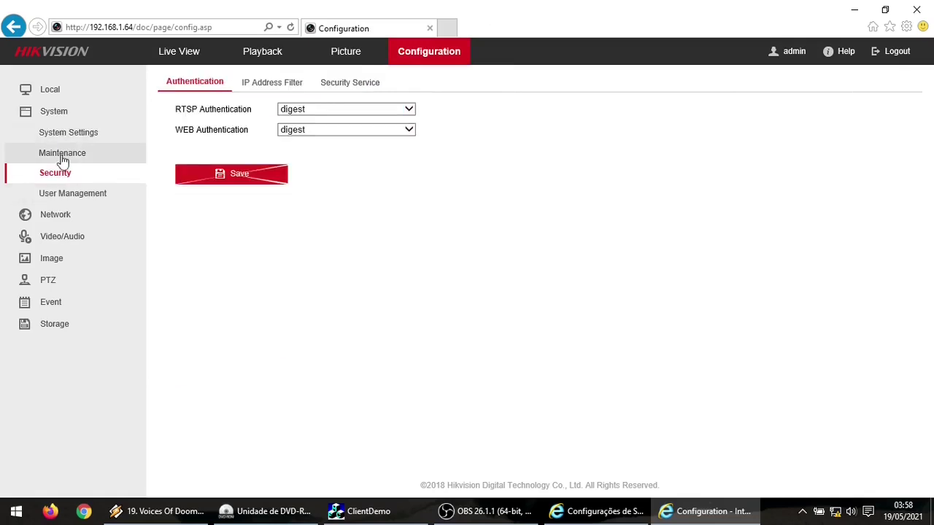
pyautogui.click(65, 240)
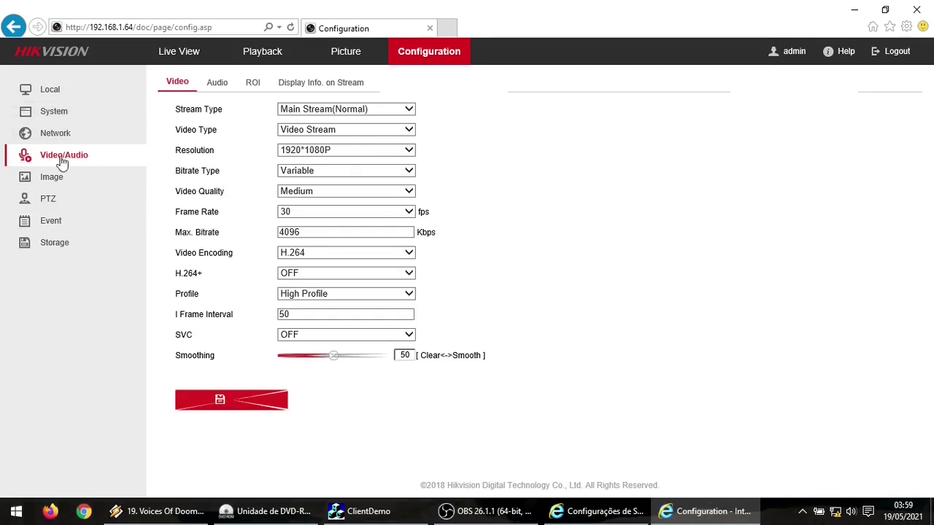
pyautogui.click(339, 153)
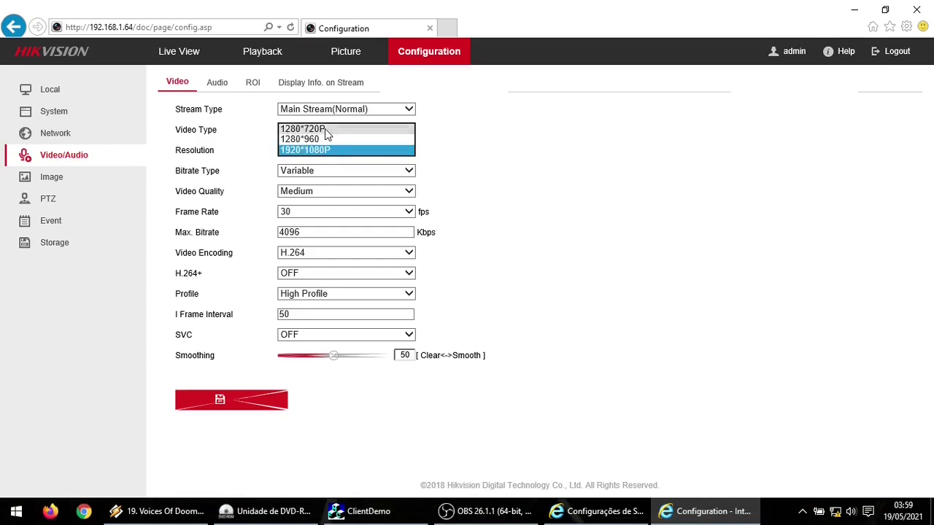
pyautogui.click(324, 128)
# - Examine the main stream's video quality, maximum bitrate, I frame interval and frame rate settings and their available options
pyautogui.click(346, 192)
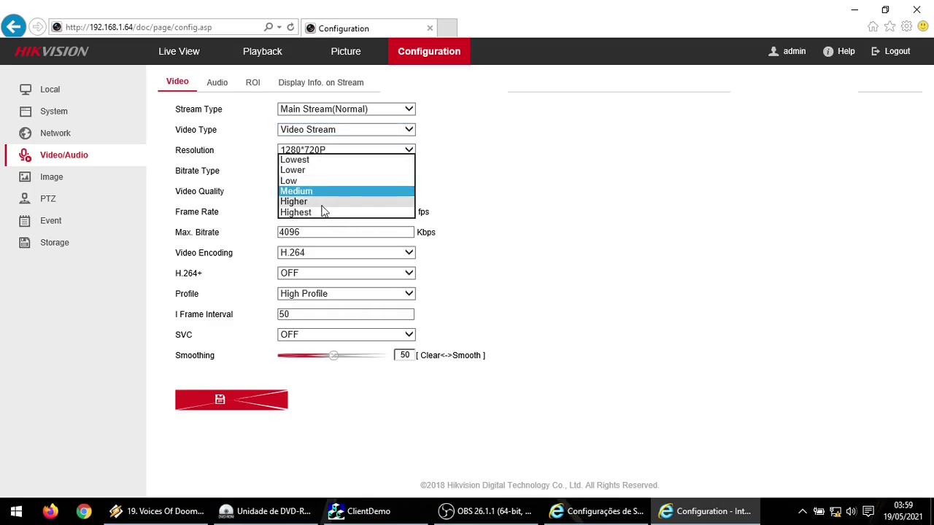
pyautogui.click(504, 156)
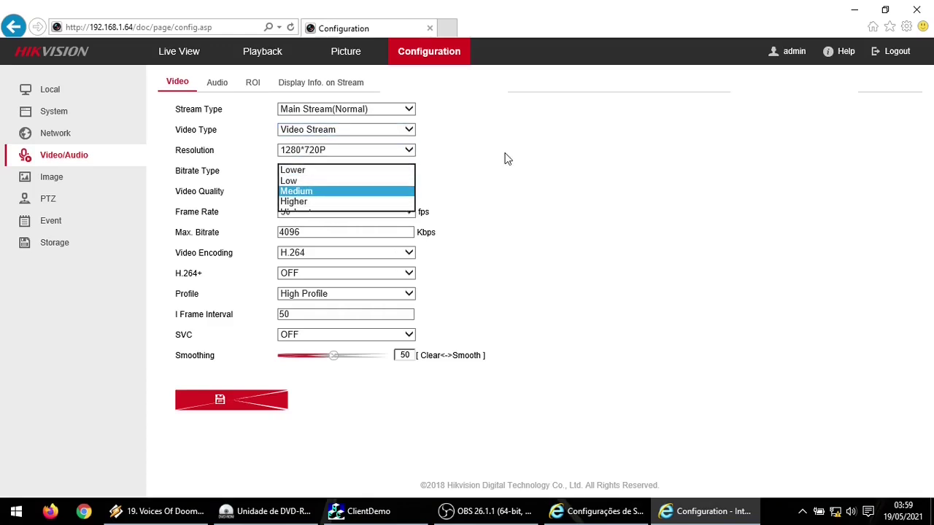
pyautogui.click(332, 232)
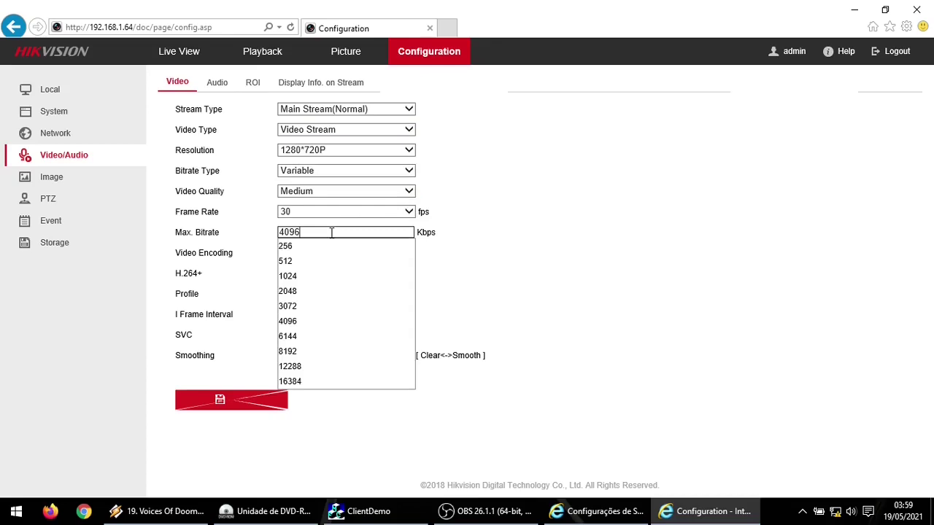
pyautogui.click(562, 223)
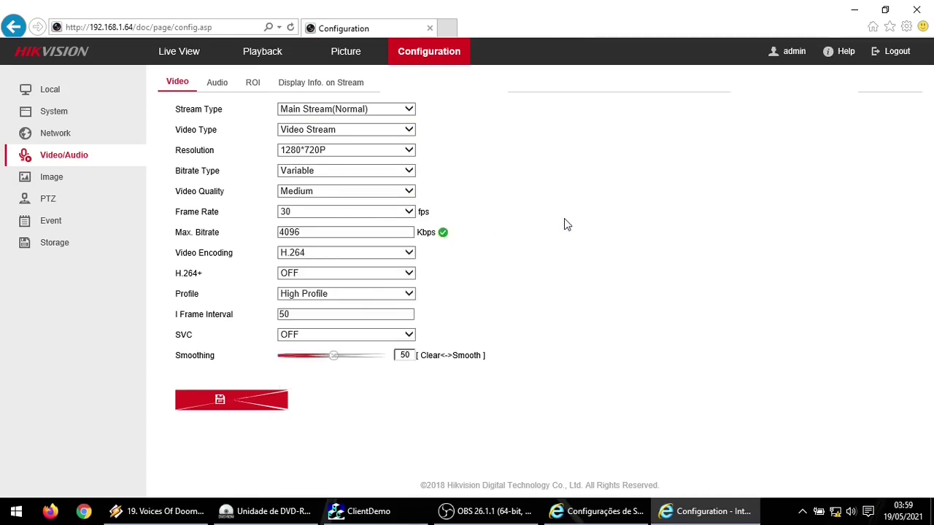
pyautogui.click(333, 315)
pyautogui.doubleClick(333, 314)
pyautogui.click(506, 221)
pyautogui.click(338, 212)
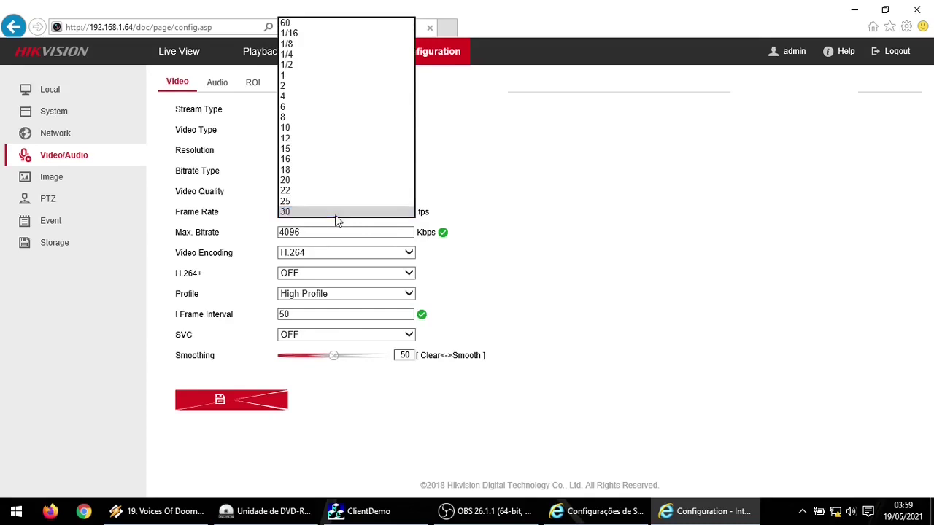
pyautogui.click(334, 213)
pyautogui.click(318, 191)
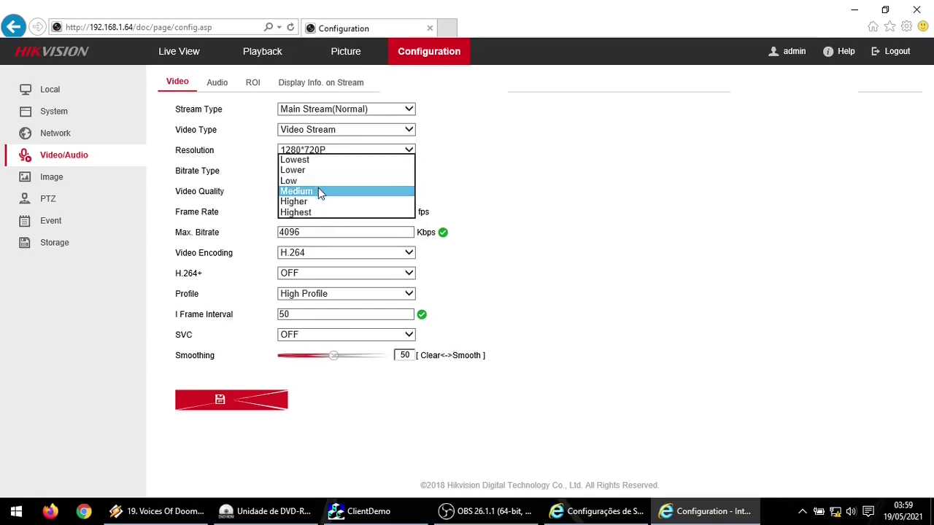
pyautogui.click(448, 205)
pyautogui.click(448, 206)
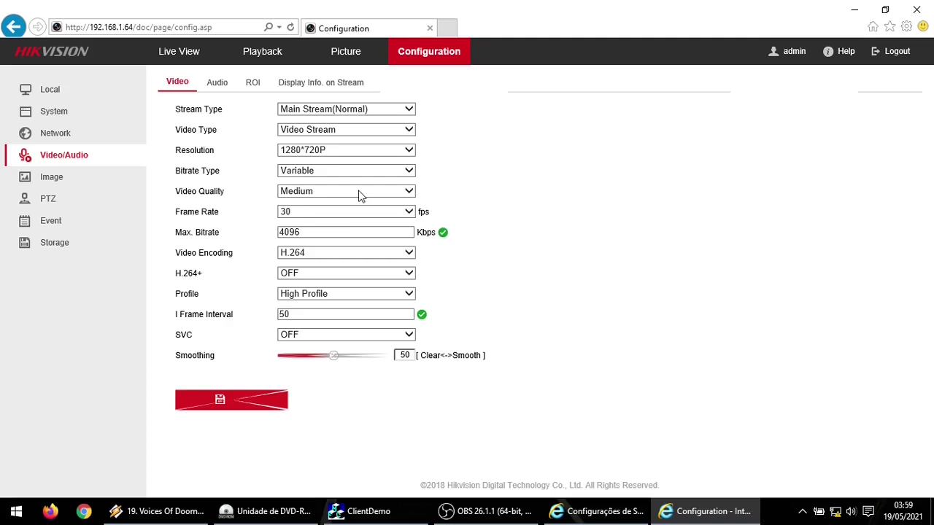
# - Set the main stream's maximum bitrate to 1024 Kbps and its frame rate to 10 fps
pyautogui.click(324, 233)
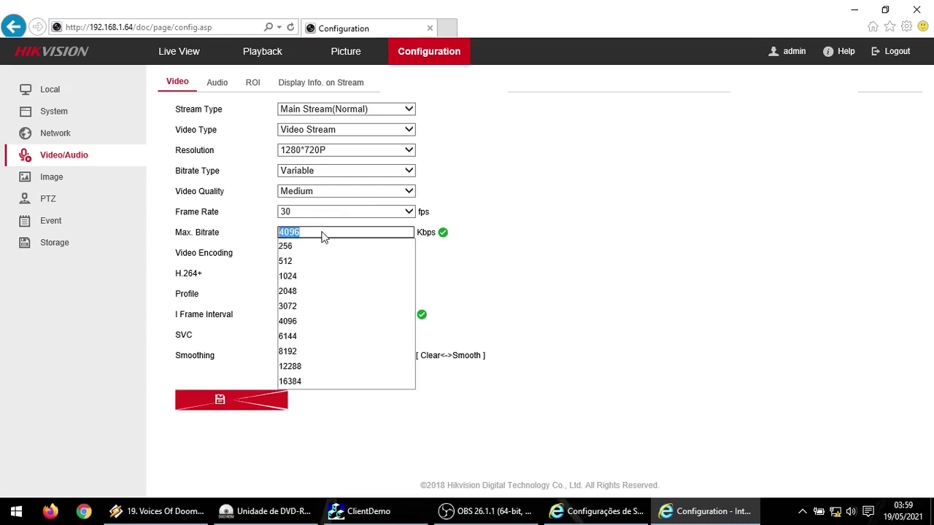
pyautogui.click(305, 277)
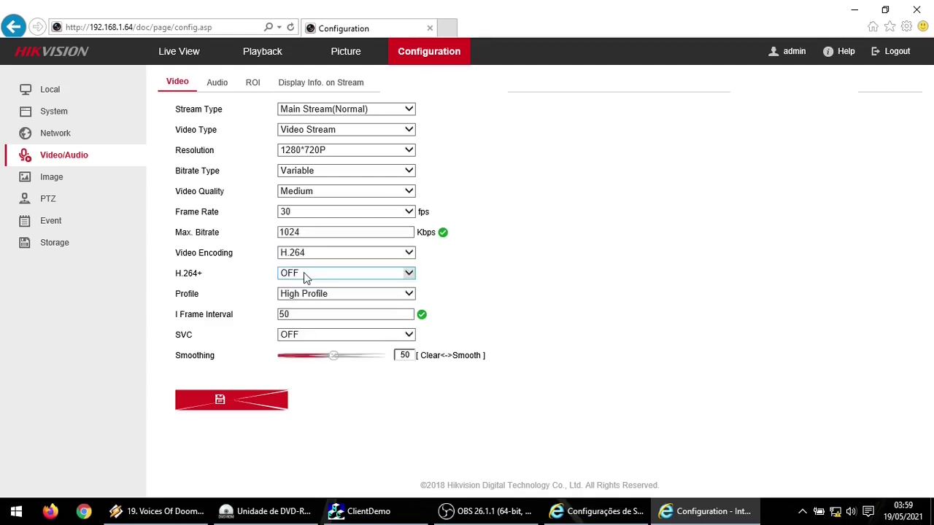
pyautogui.click(319, 216)
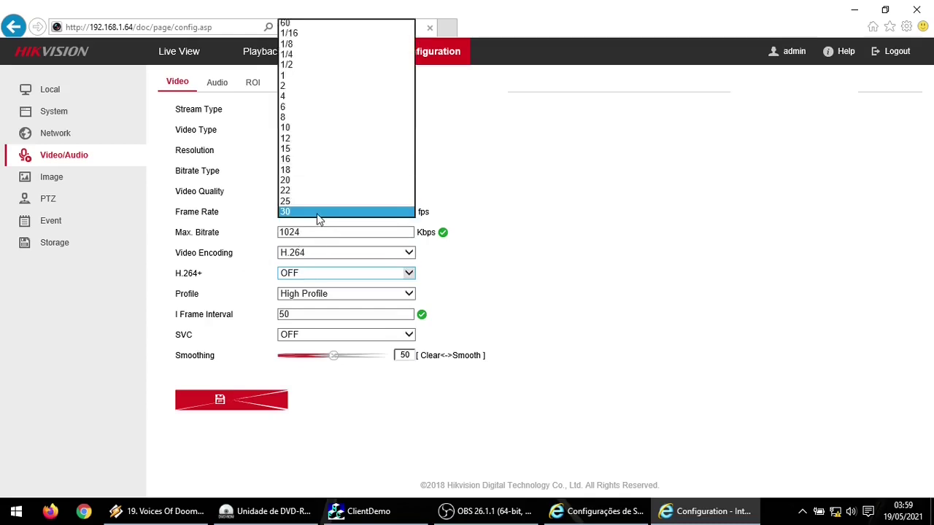
pyautogui.click(292, 129)
pyautogui.click(481, 216)
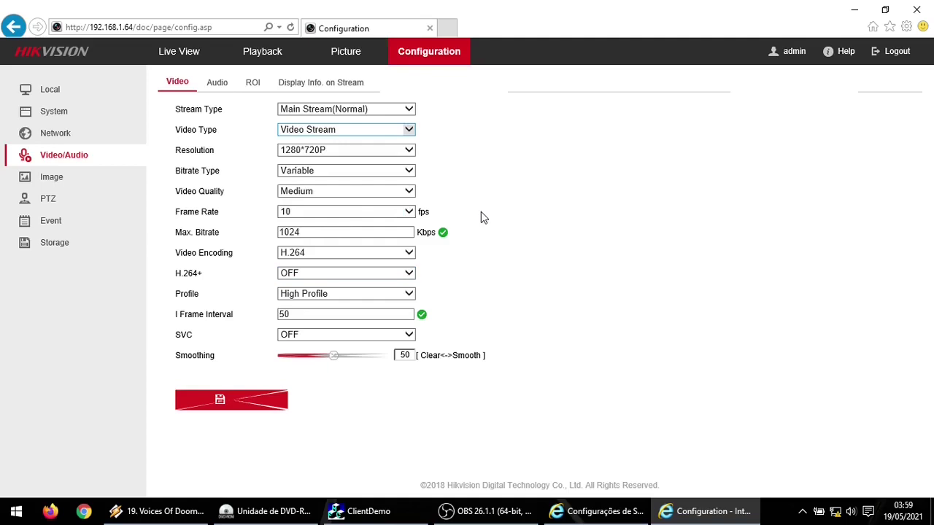
# - Review the available video quality and bitrate type options for the main stream
pyautogui.click(349, 193)
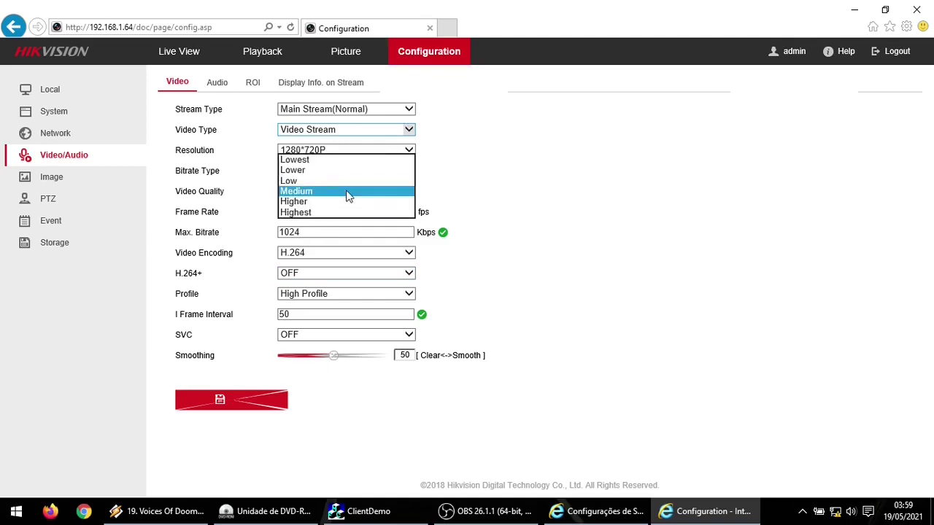
pyautogui.click(340, 190)
pyautogui.click(313, 171)
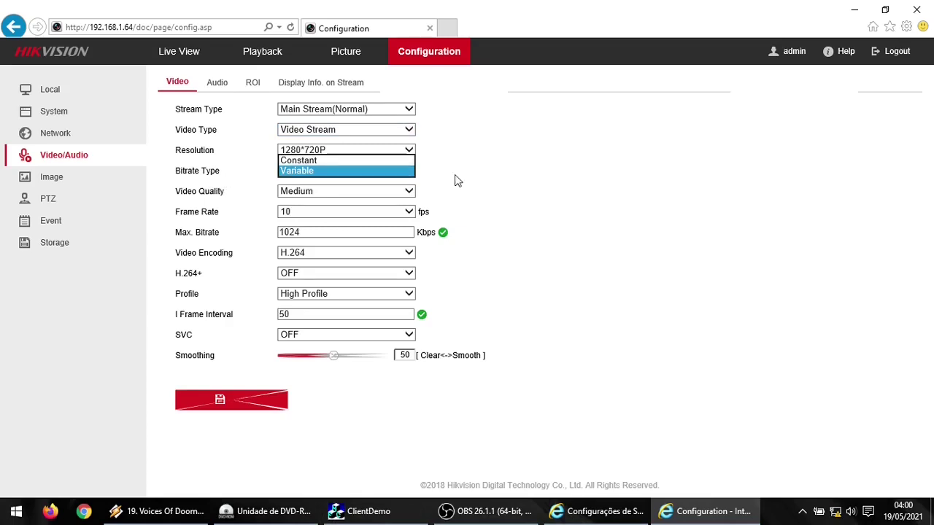
pyautogui.click(401, 172)
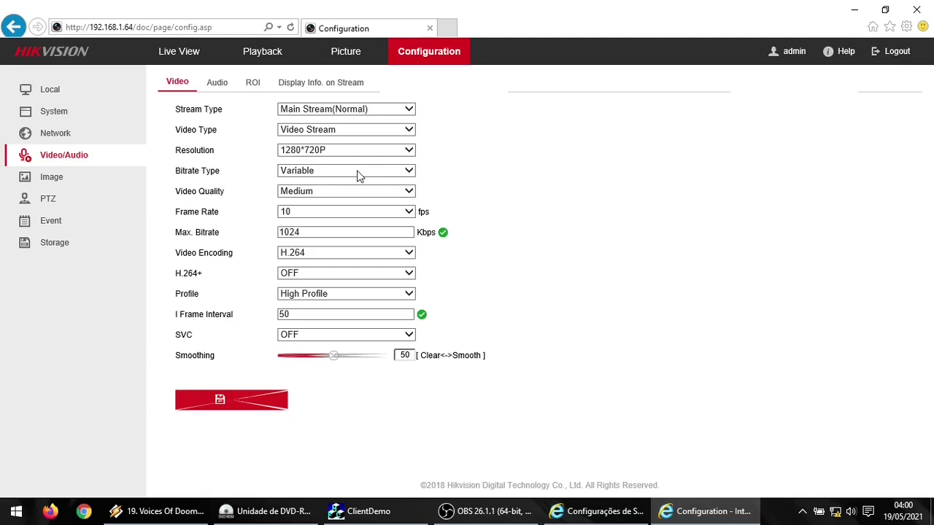
pyautogui.click(357, 171)
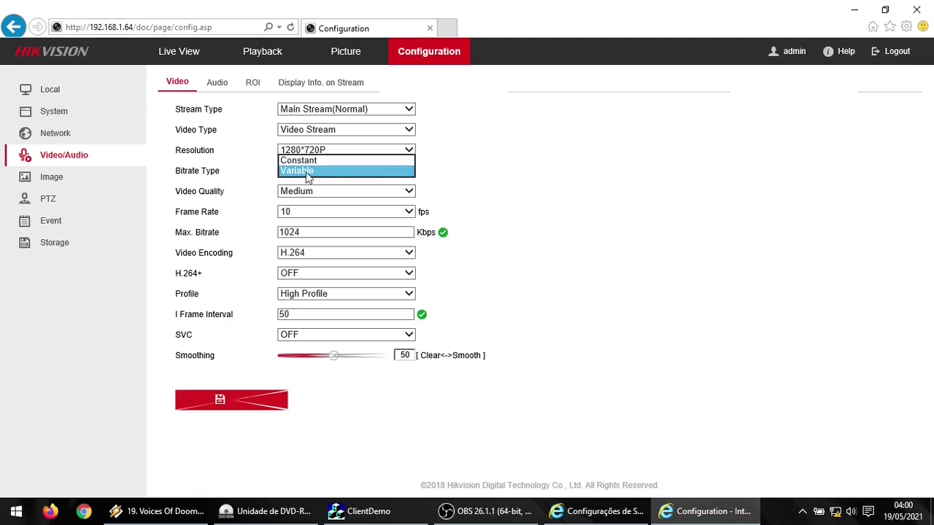
pyautogui.click(453, 168)
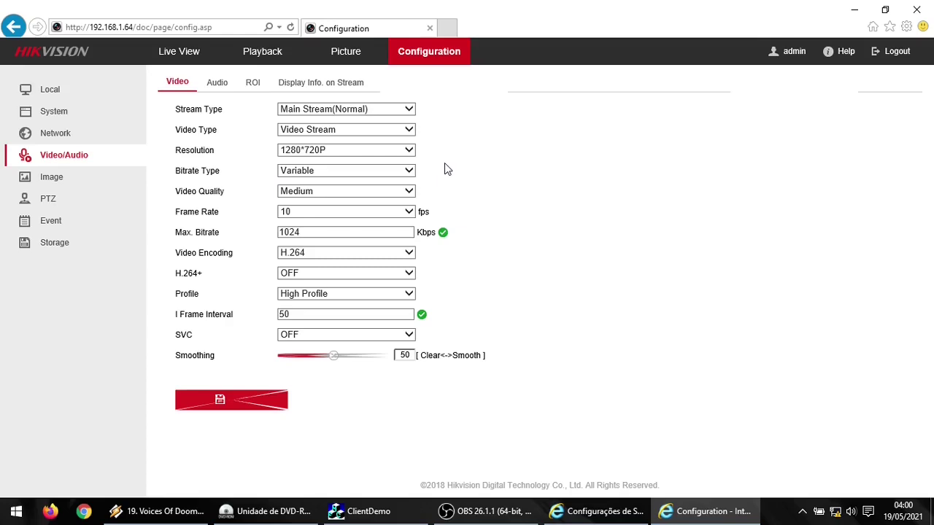
# - Set the main stream's I frame interval to 10 and save the video settings
pyautogui.click(319, 315)
pyautogui.doubleClick(320, 315)
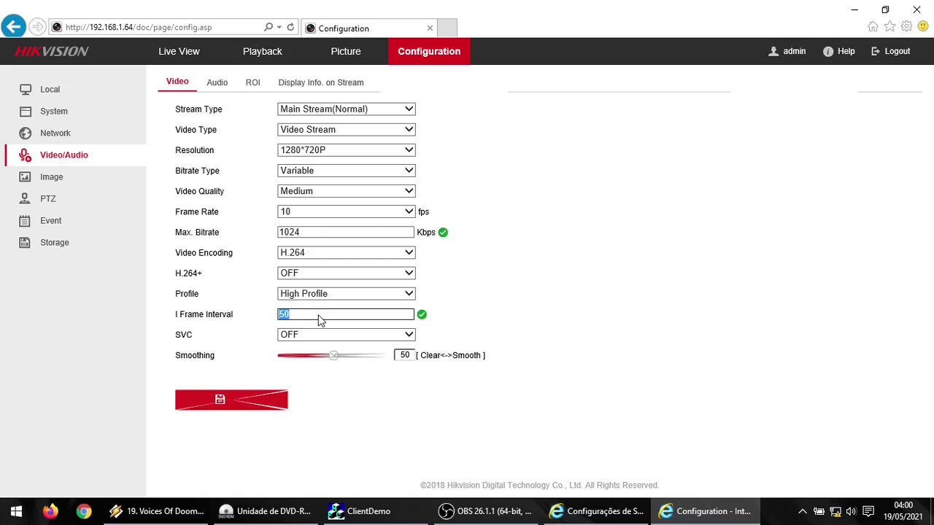
pyautogui.write('10')
pyautogui.click(242, 406)
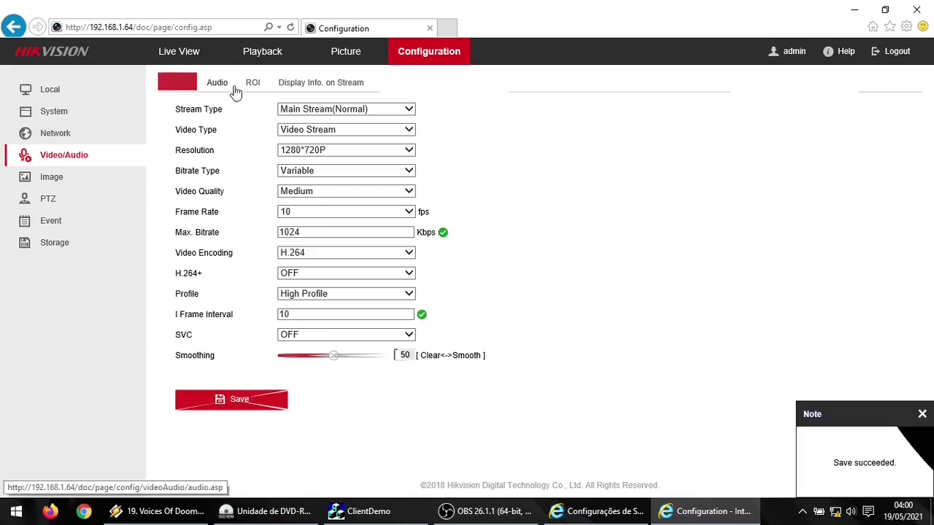